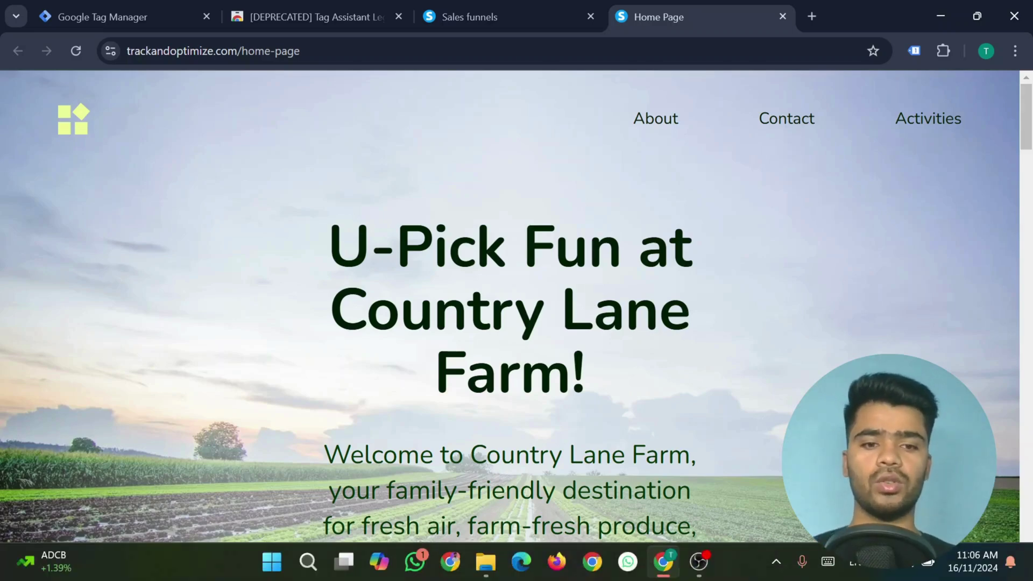
Step: Scroll through the live farm home page, then return to the systeme.io funnel dashboard
left_click(699, 562)
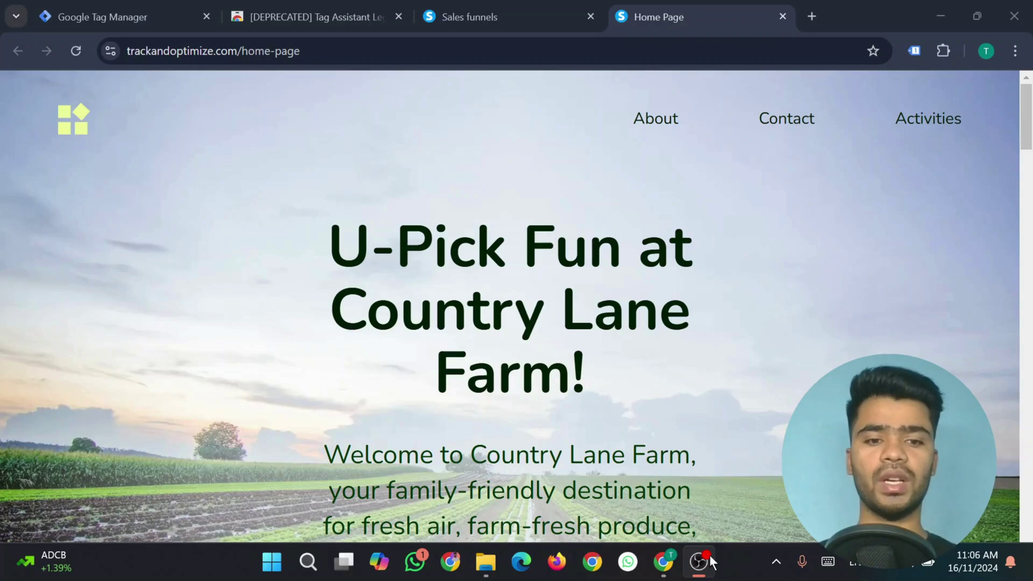
left_click(961, 201)
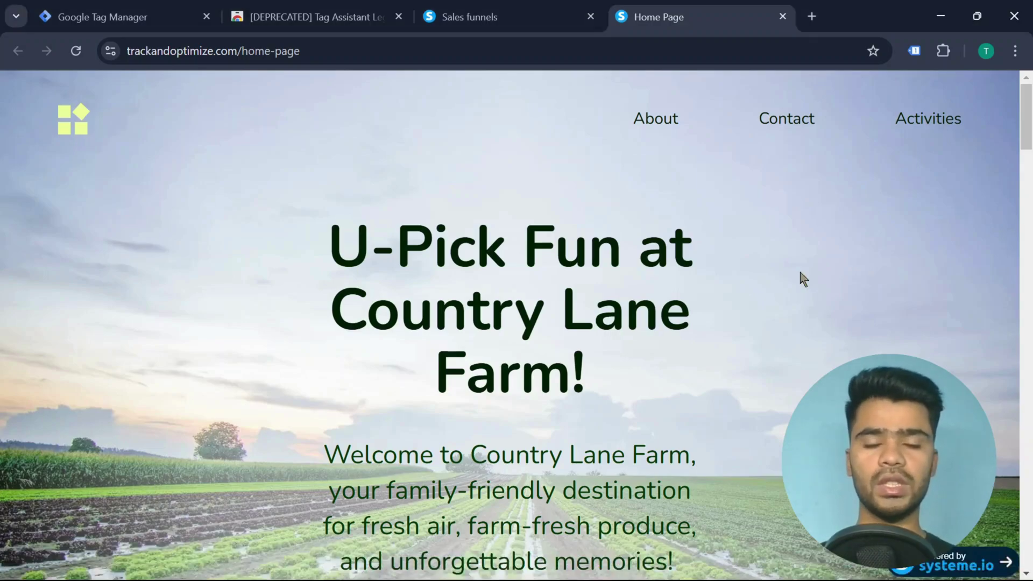
scroll(641, 264, "down", 6)
scroll(641, 265, "down", 7)
scroll(641, 265, "down", 6)
scroll(641, 264, "down", 6)
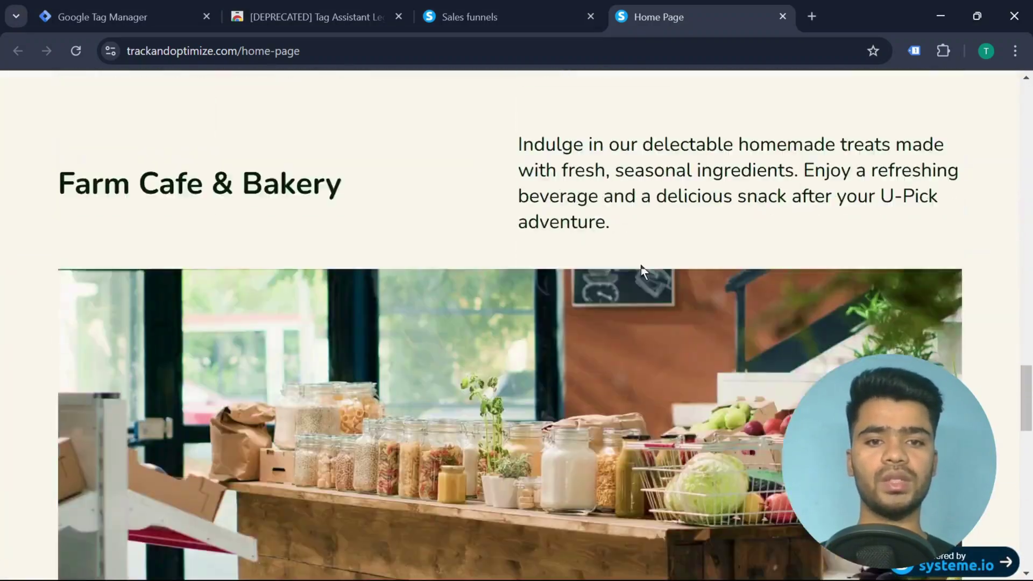
scroll(644, 272, "down", 6)
scroll(644, 272, "down", 4)
scroll(640, 264, "down", 4)
scroll(640, 264, "up", 10)
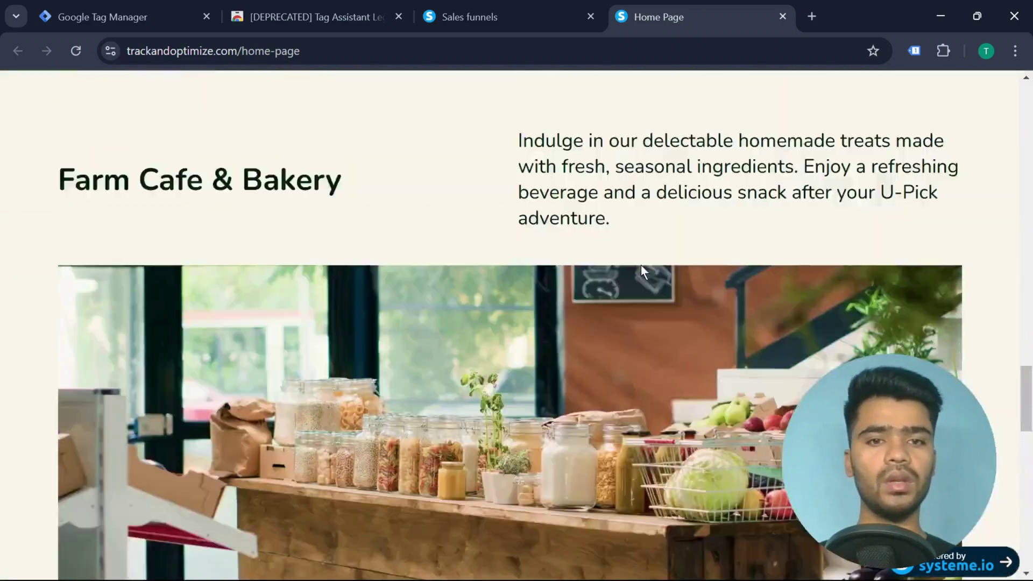
scroll(641, 265, "up", 8)
scroll(641, 265, "up", 8)
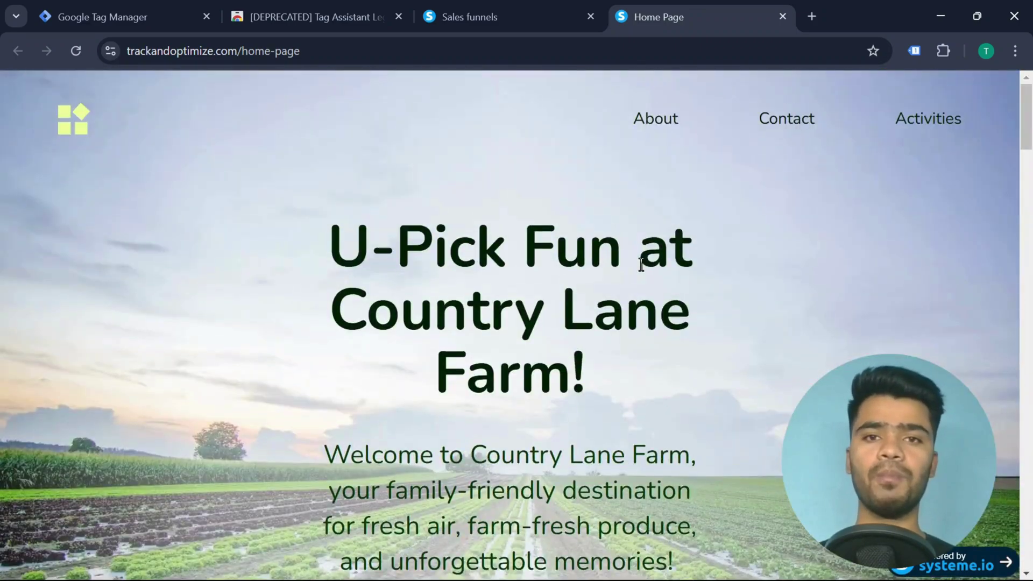
left_click(514, 8)
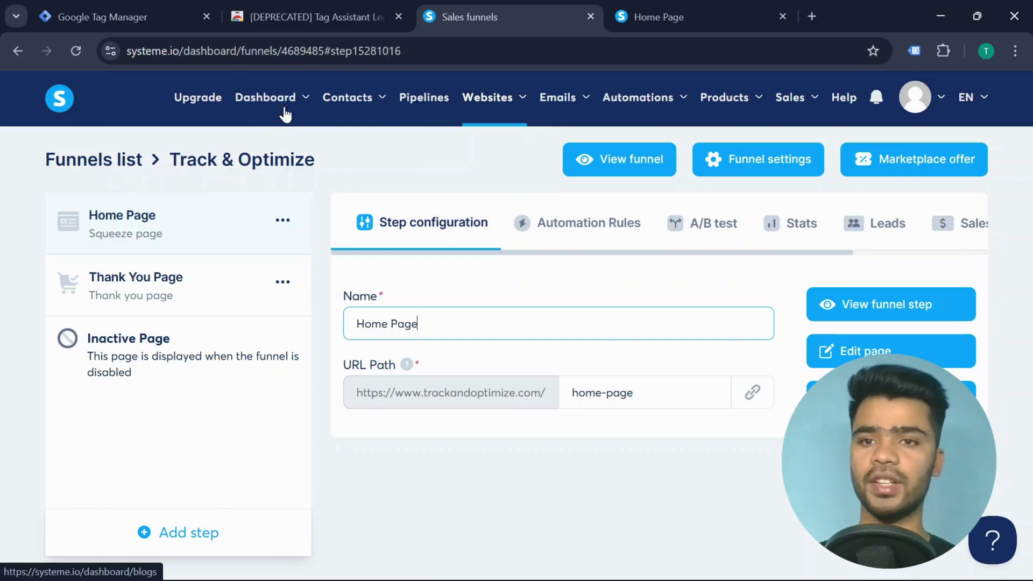
Step: Search the web for 'tag manager' to reach the Google Tag Manager home page
left_click(168, 6)
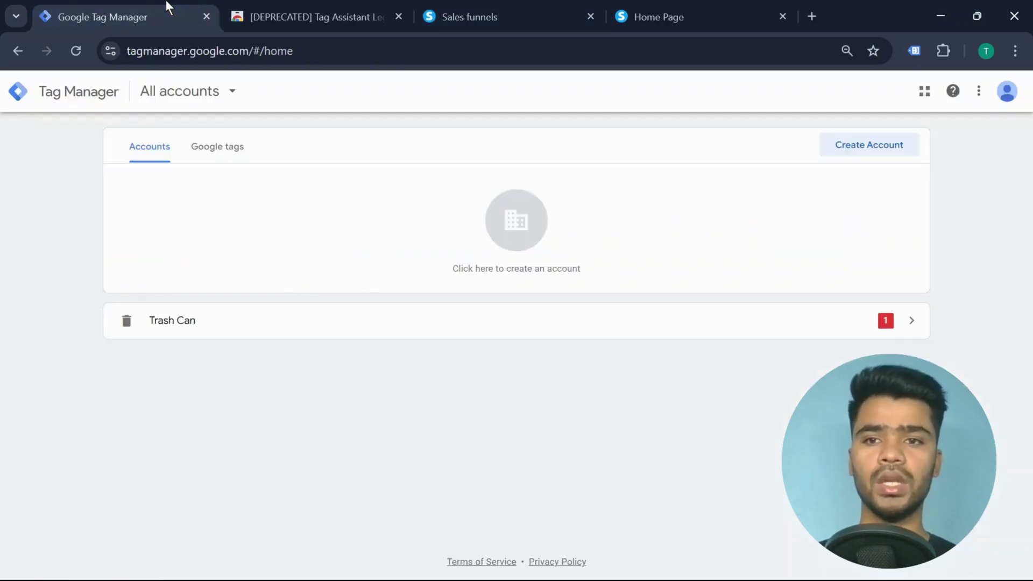
left_click(215, 50)
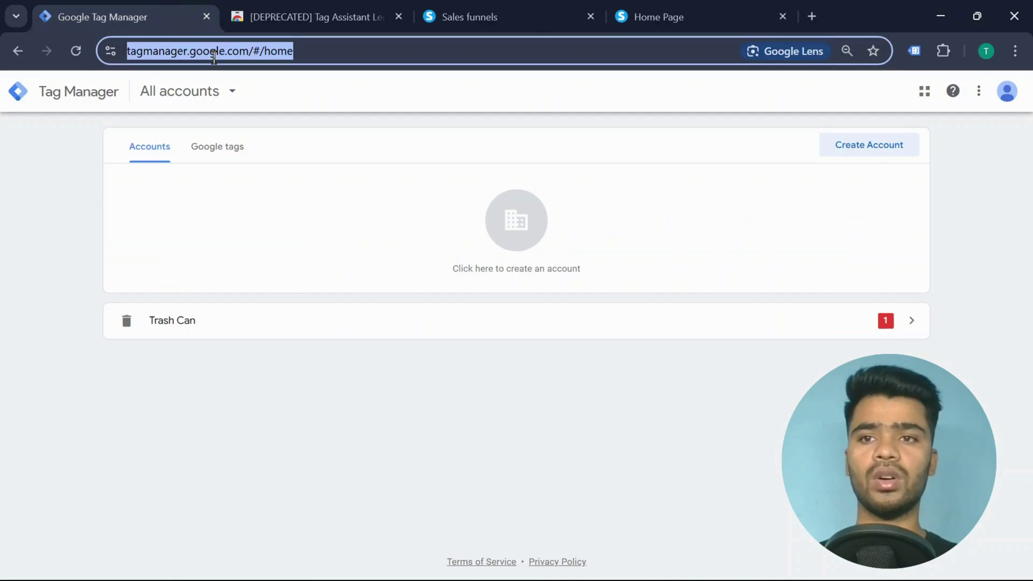
type("tag")
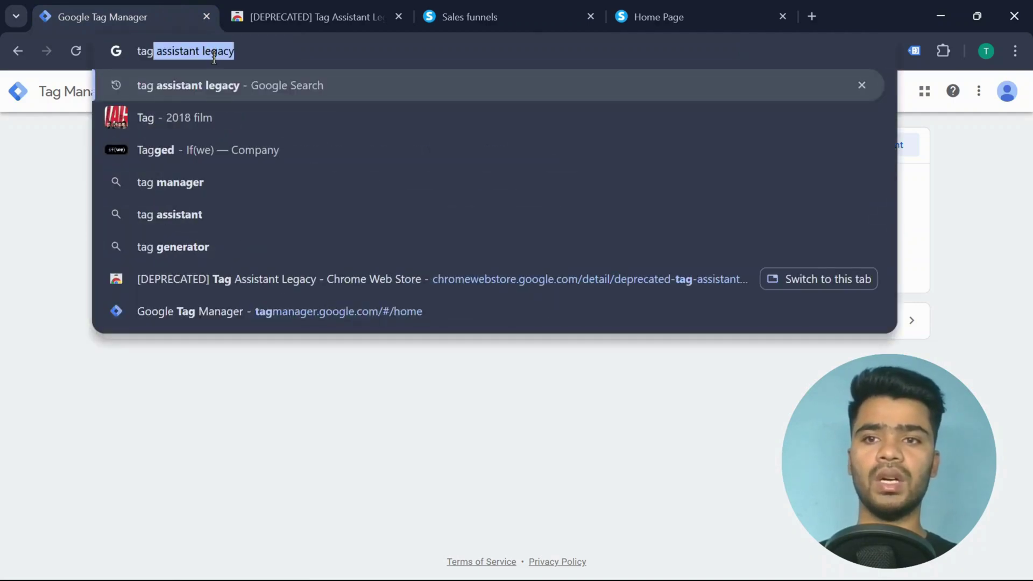
type(" manager")
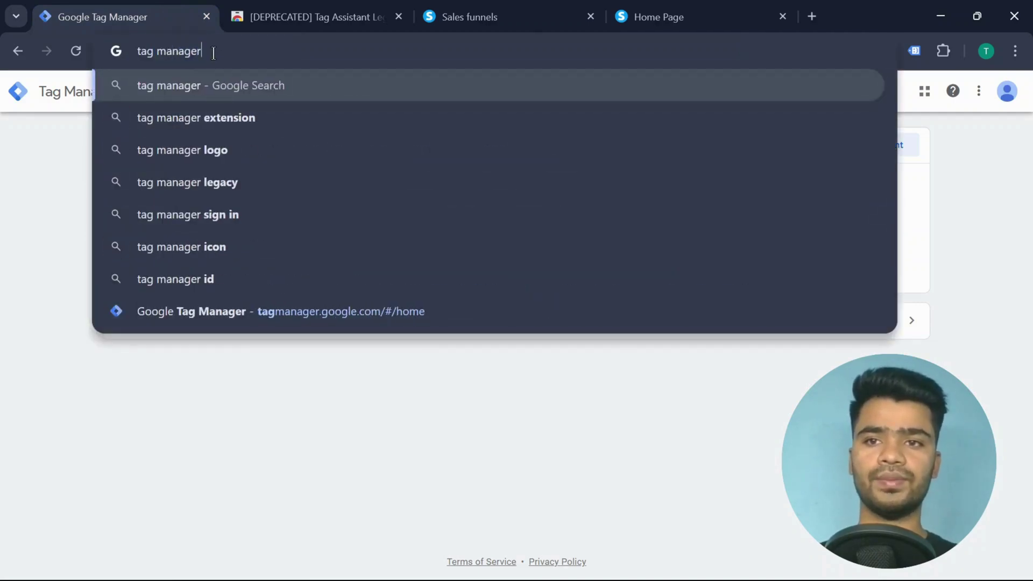
key("Return")
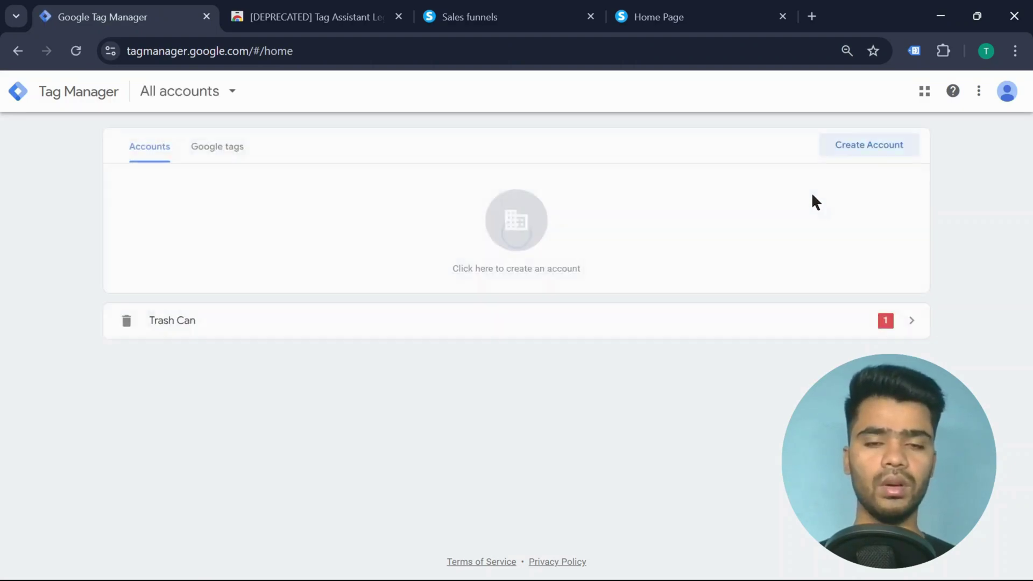
Step: Enter account name Track & Optimize, container name trackandoptimize.com, and choose the Web platform
left_click(848, 150)
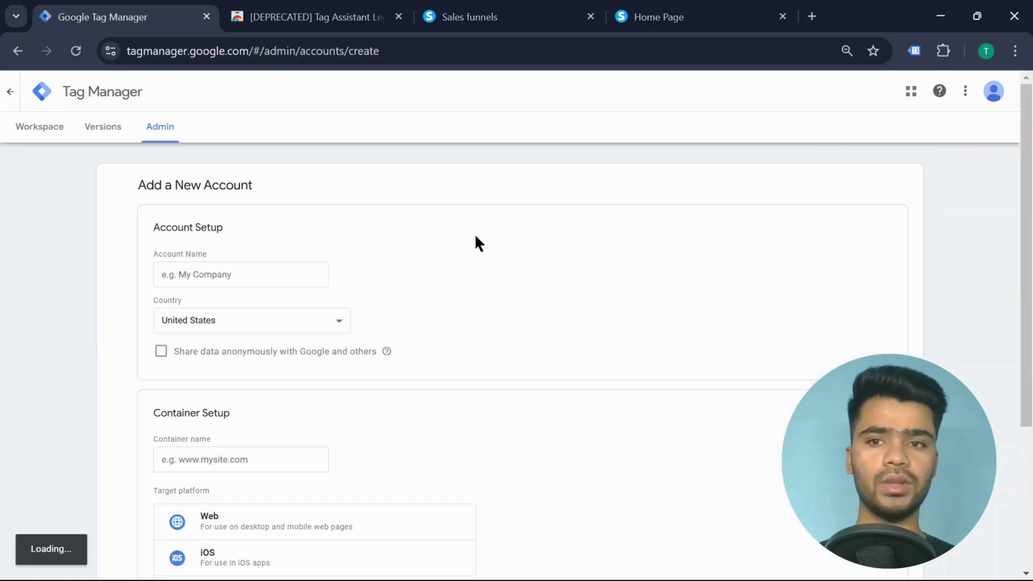
left_click(221, 274)
type("Track & Optimize")
left_click(264, 308)
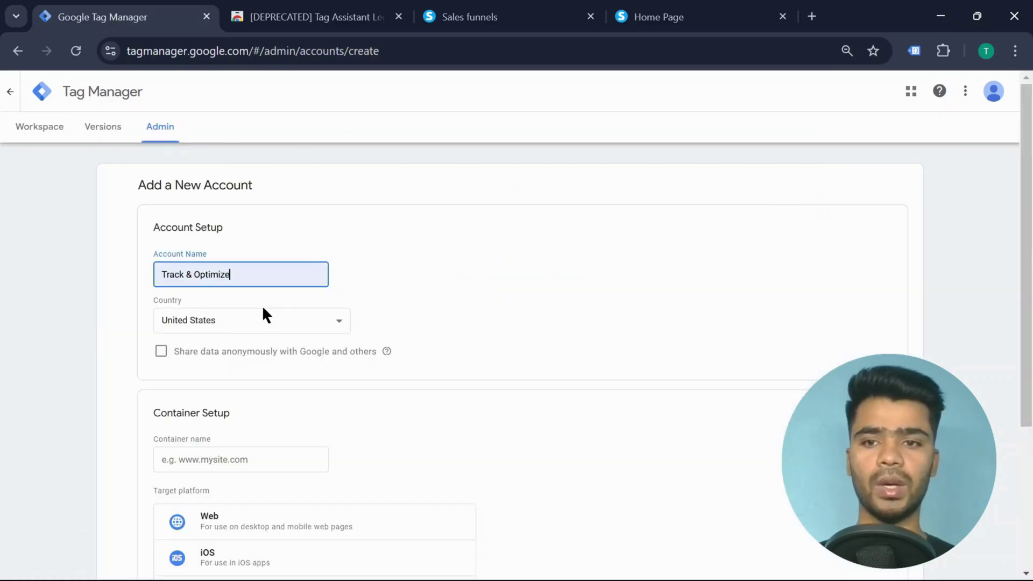
scroll(262, 305, "down", 4)
left_click(220, 250)
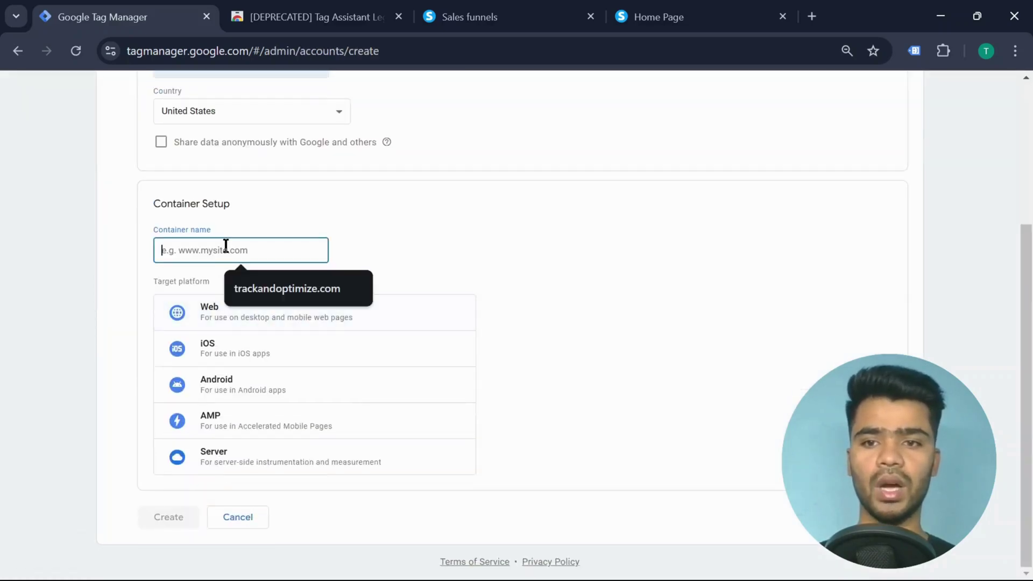
left_click(269, 287)
left_click(211, 315)
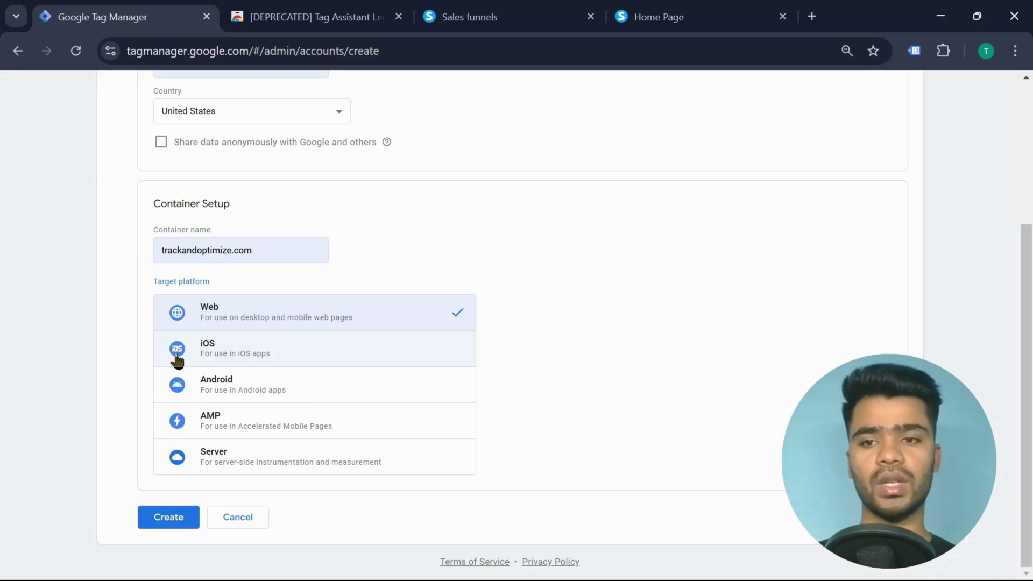
Step: Create the account and accept the Data Processing Terms and terms of service
left_click(160, 518)
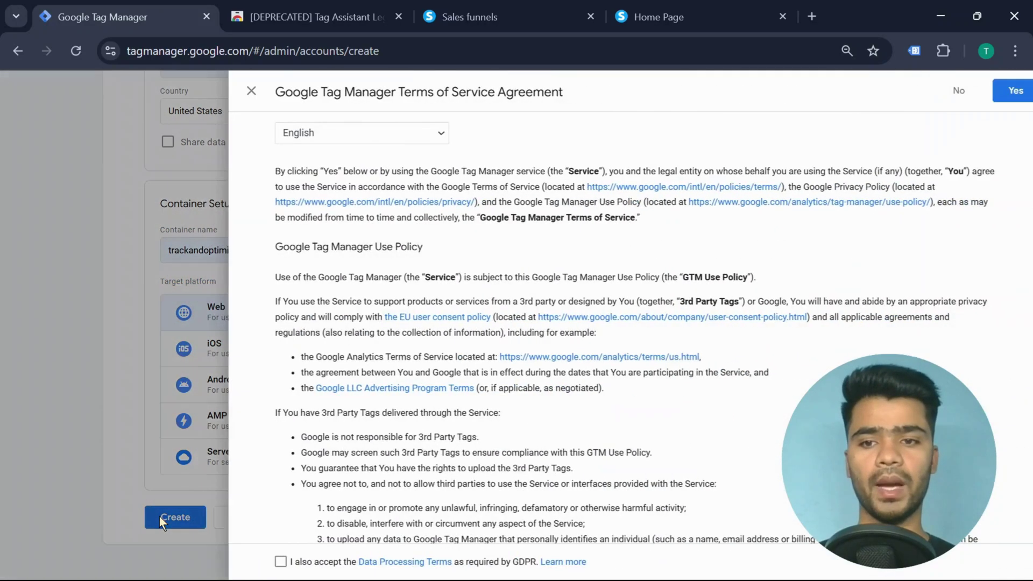
left_click(258, 562)
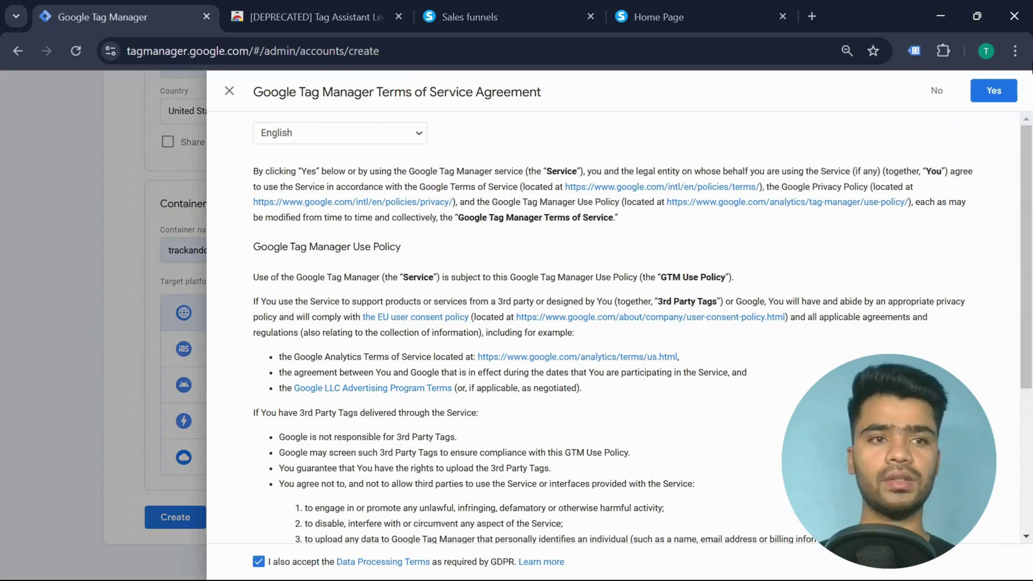
left_click(1005, 86)
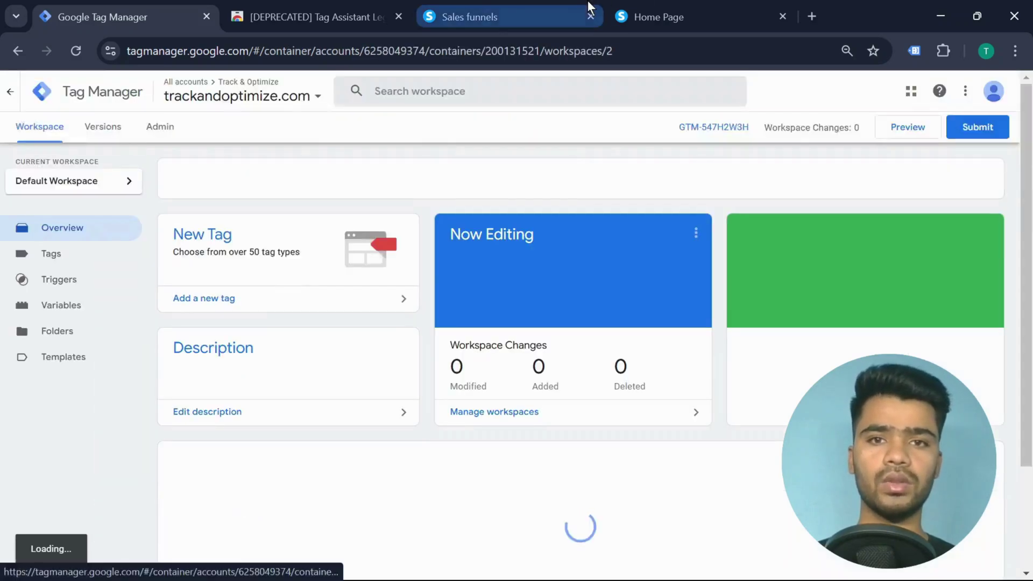
Step: Open the Track & Optimize funnel's Home Page step in the systeme.io page editor
left_click(587, 7)
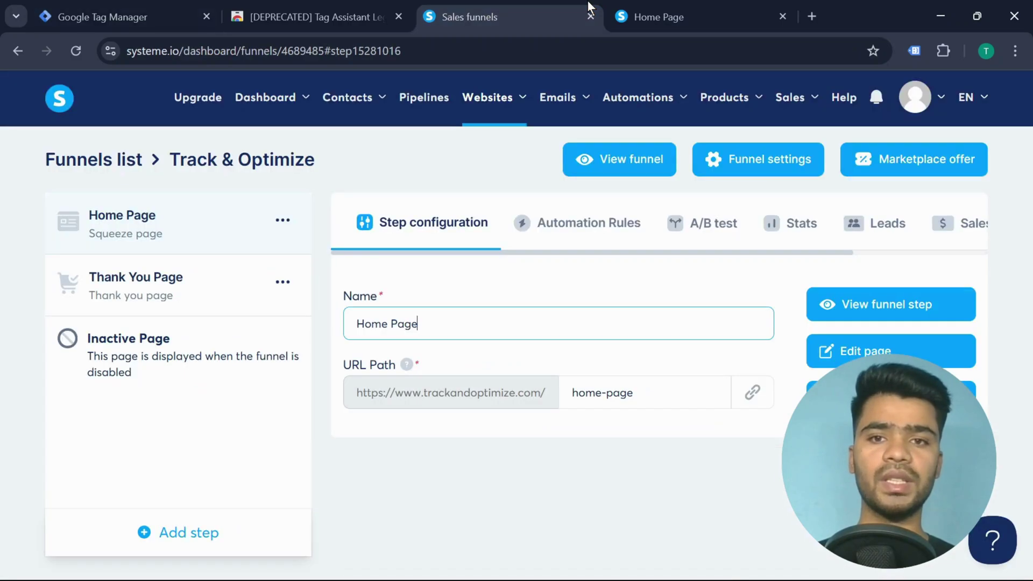
left_click(114, 161)
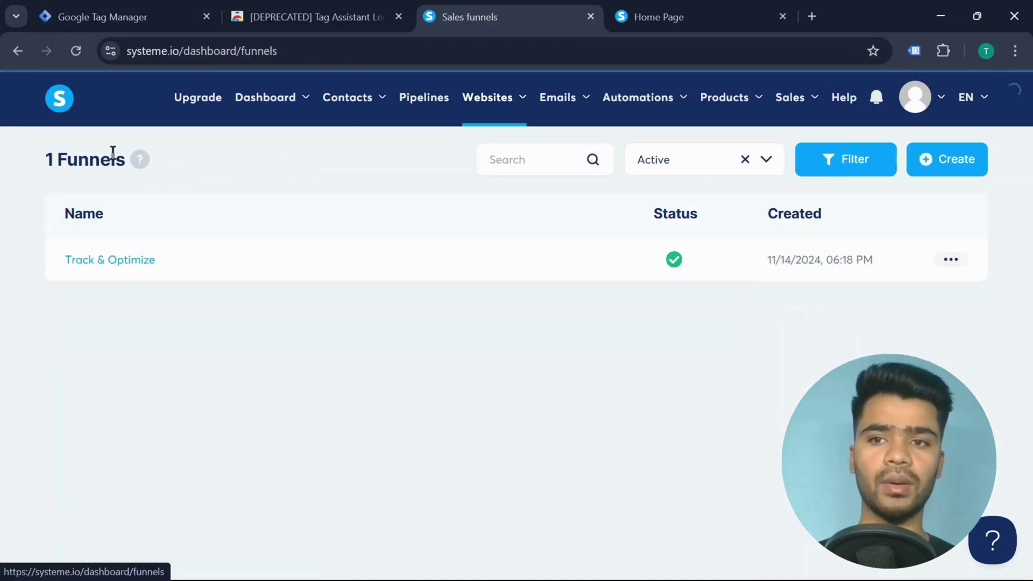
left_click(130, 261)
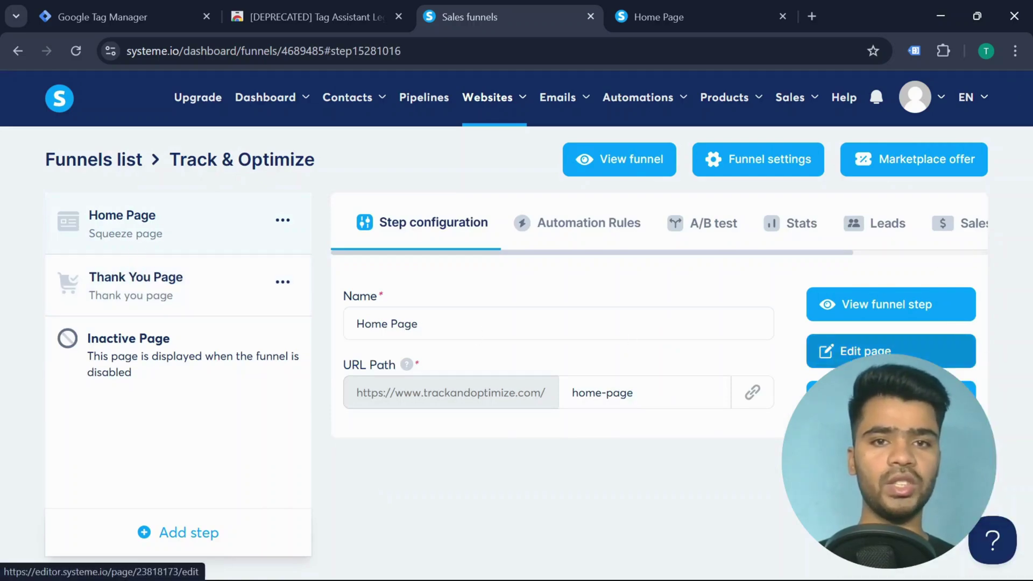
left_click(865, 351)
Step: Copy the container's head snippet from the Install Google Tag Manager dialog
left_click(102, 17)
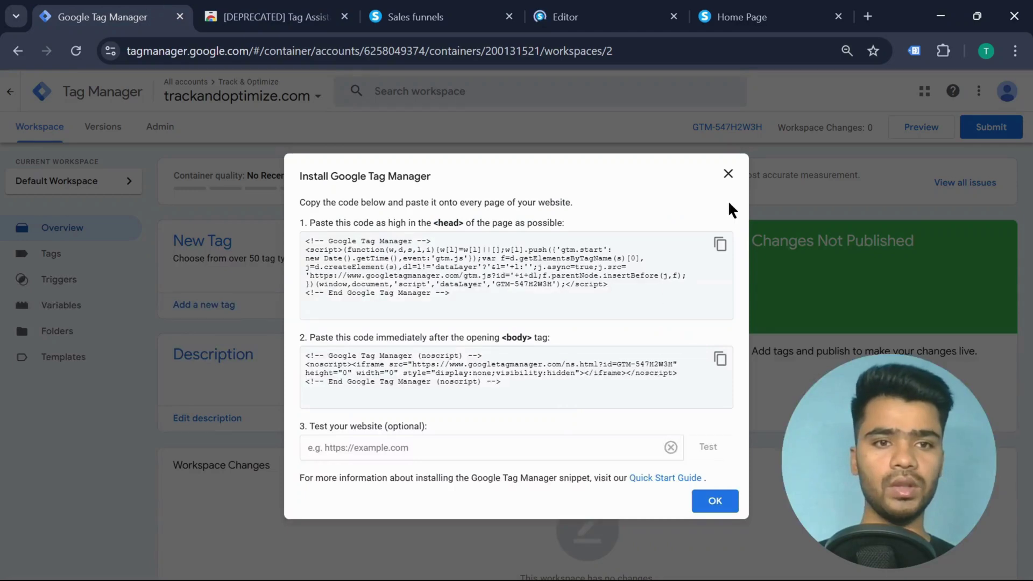
left_click(726, 174)
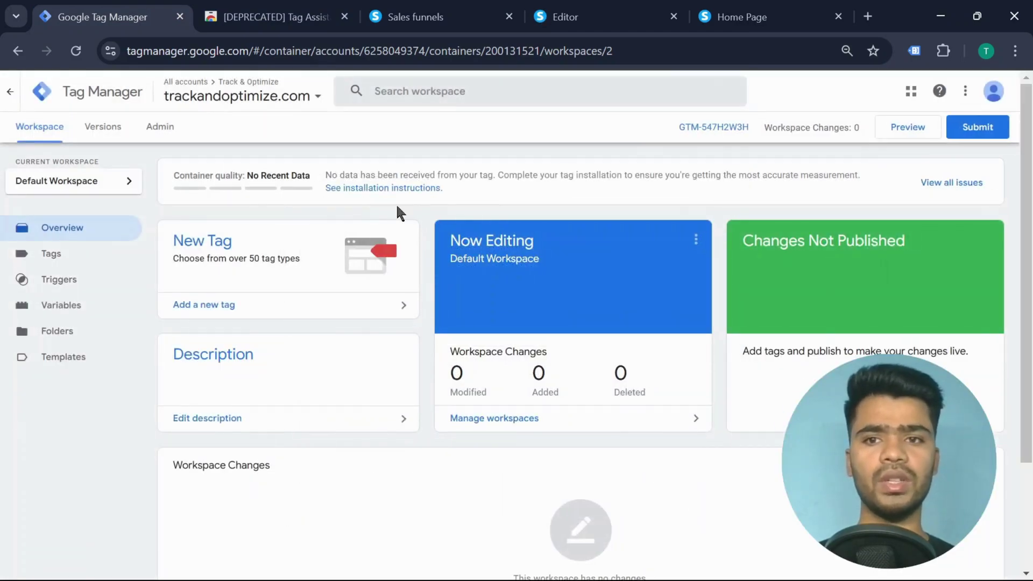
left_click(708, 128)
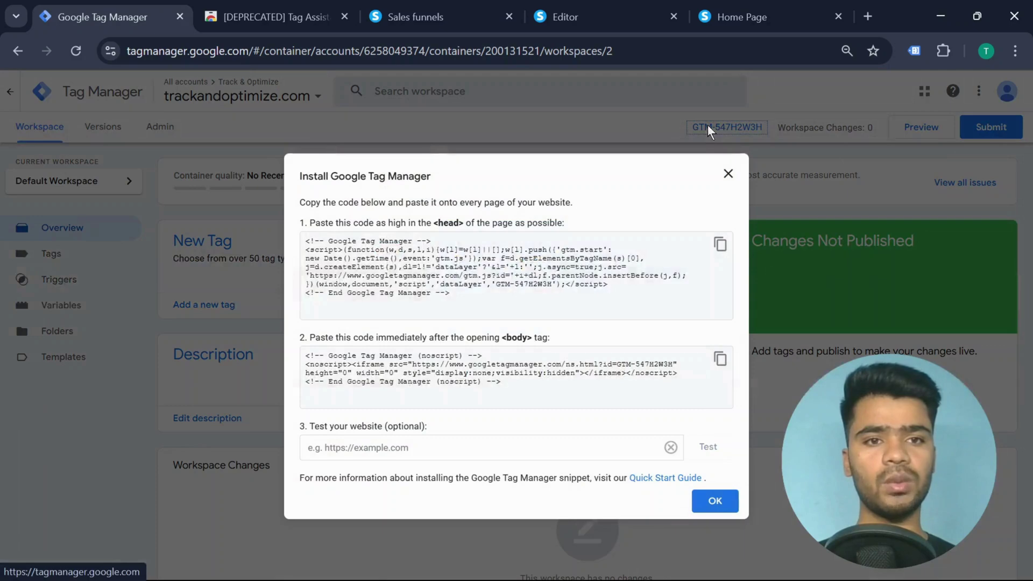
left_click(719, 252)
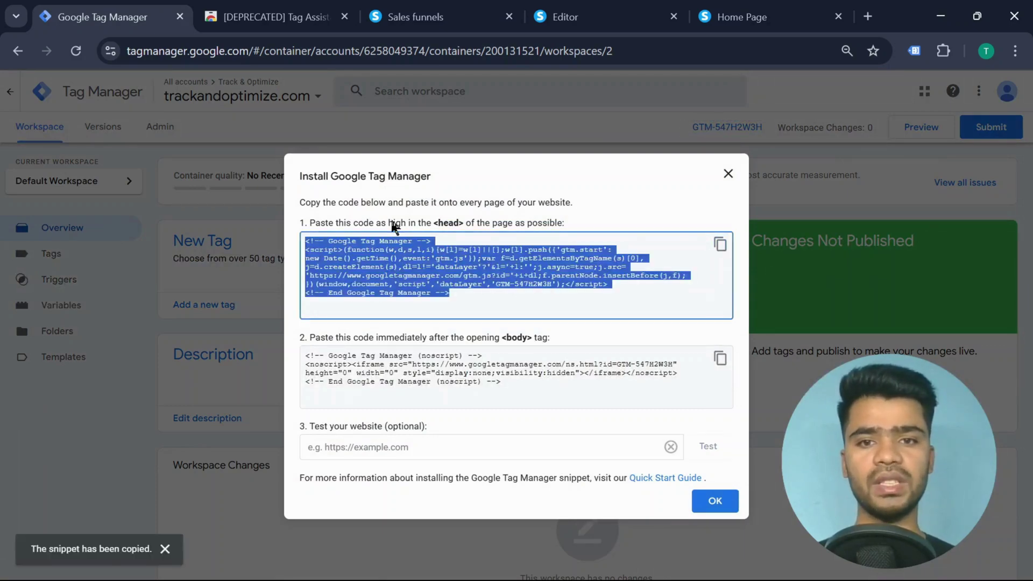
left_click(719, 243)
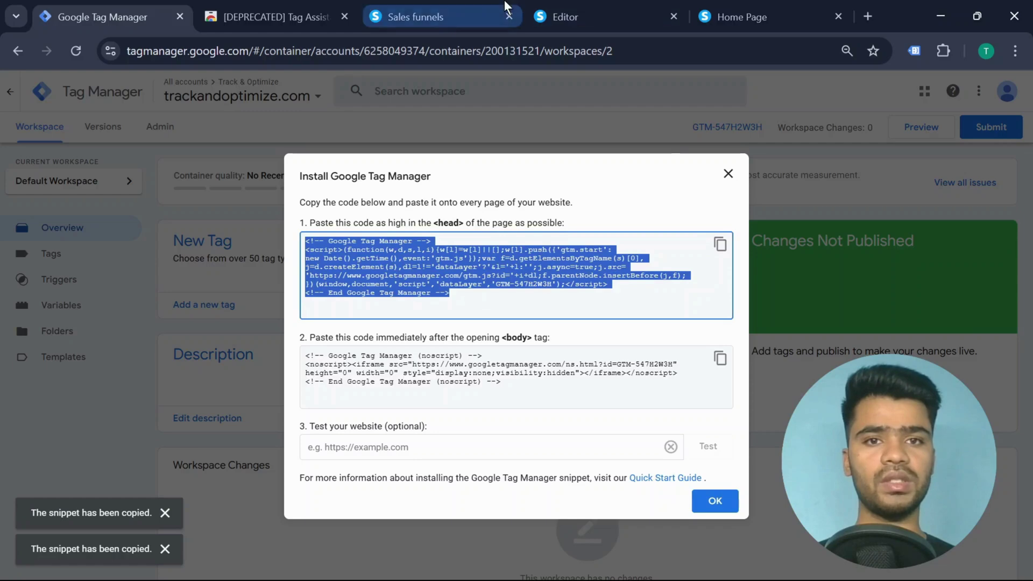
left_click(584, 11)
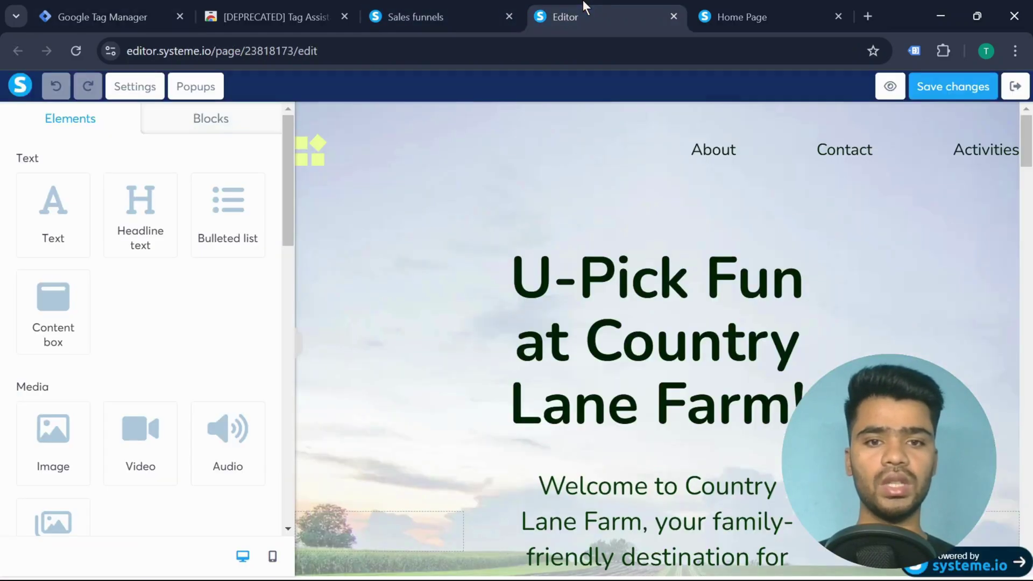
Step: Paste the GTM head snippet into the Home Page's header code and save the page
left_click(111, 85)
left_click(488, 10)
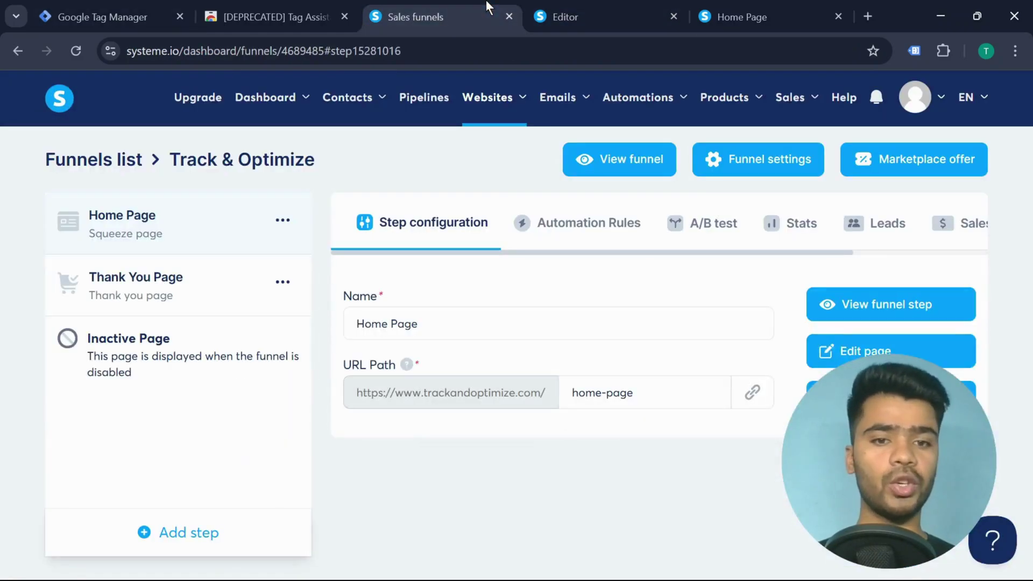
left_click(600, 9)
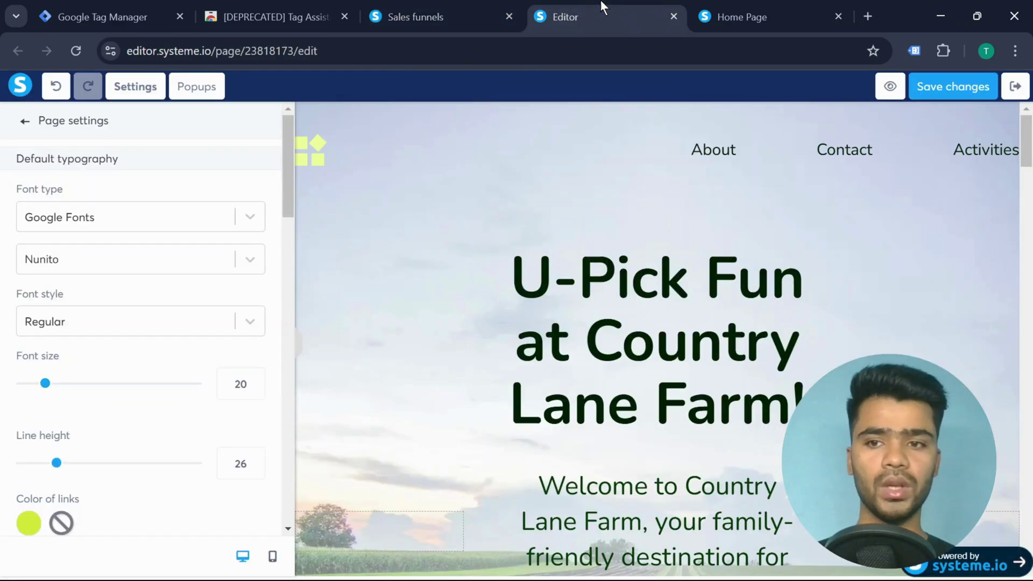
scroll(146, 264, "down", 10)
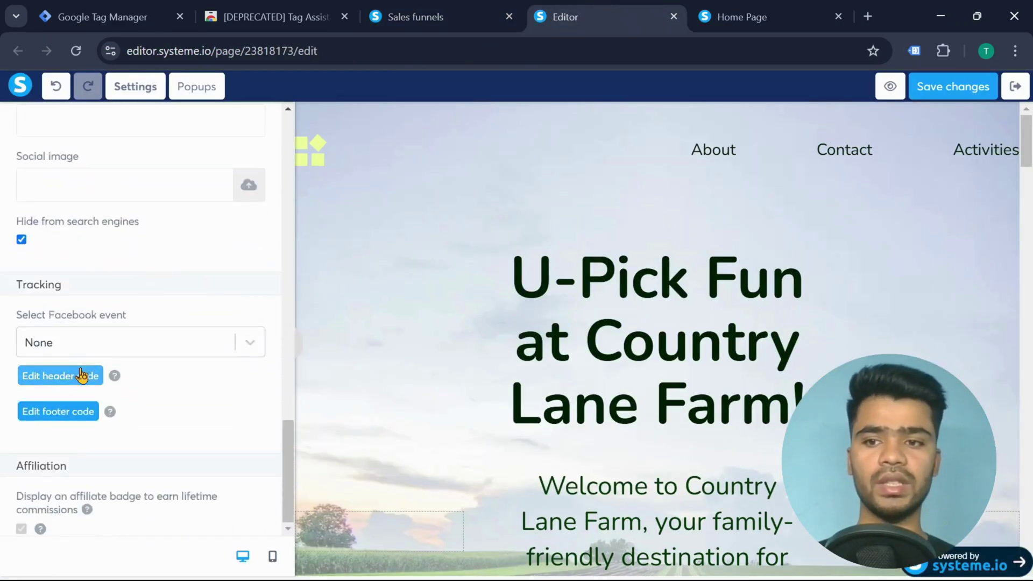
left_click(82, 375)
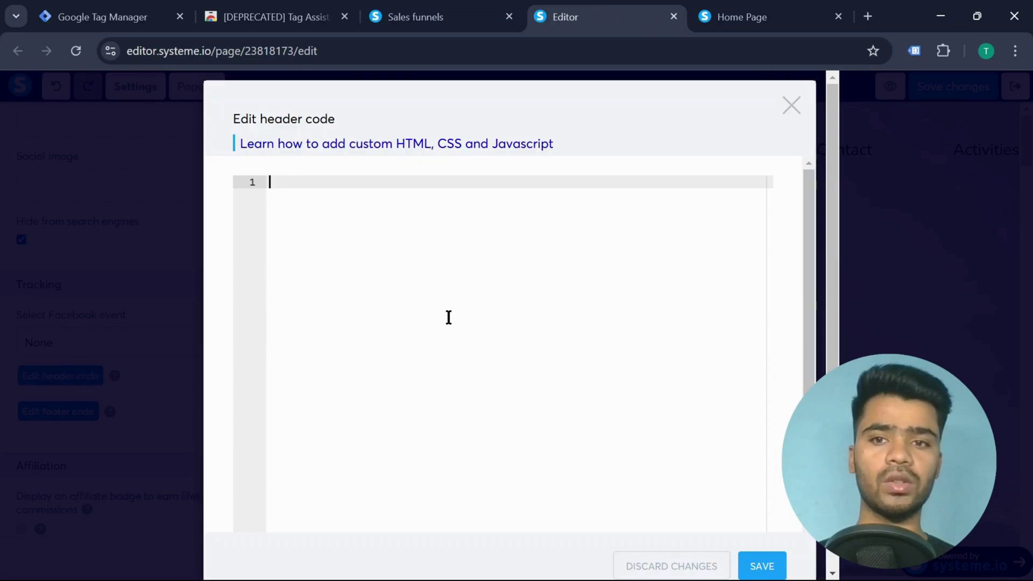
key("ctrl+v")
left_click(777, 566)
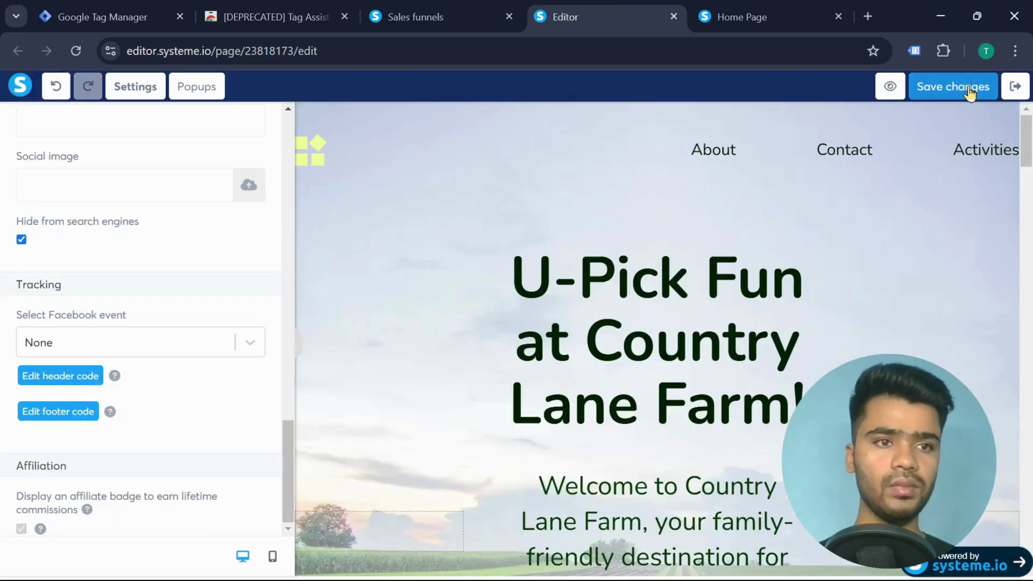
left_click(968, 87)
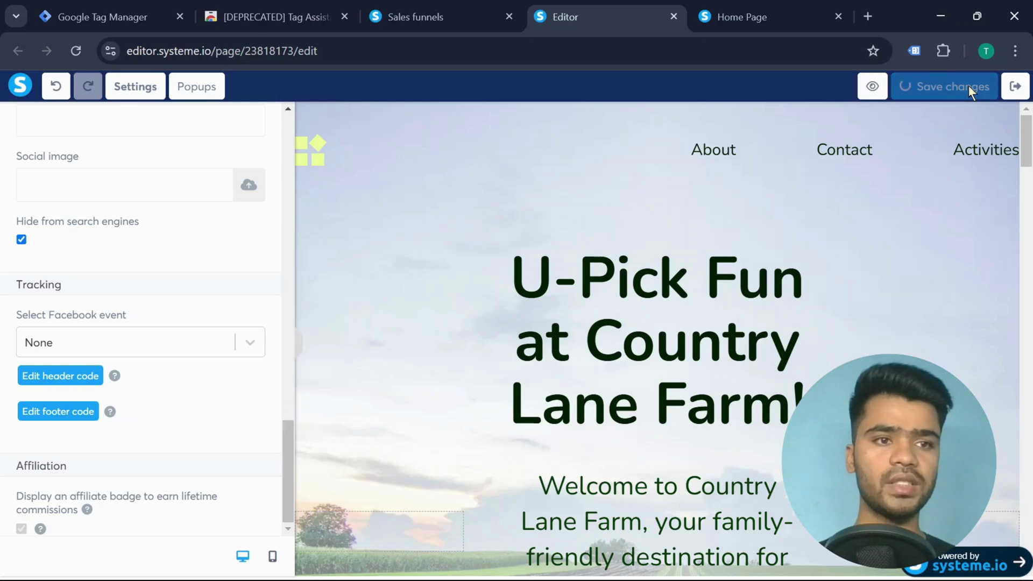
left_click(510, 8)
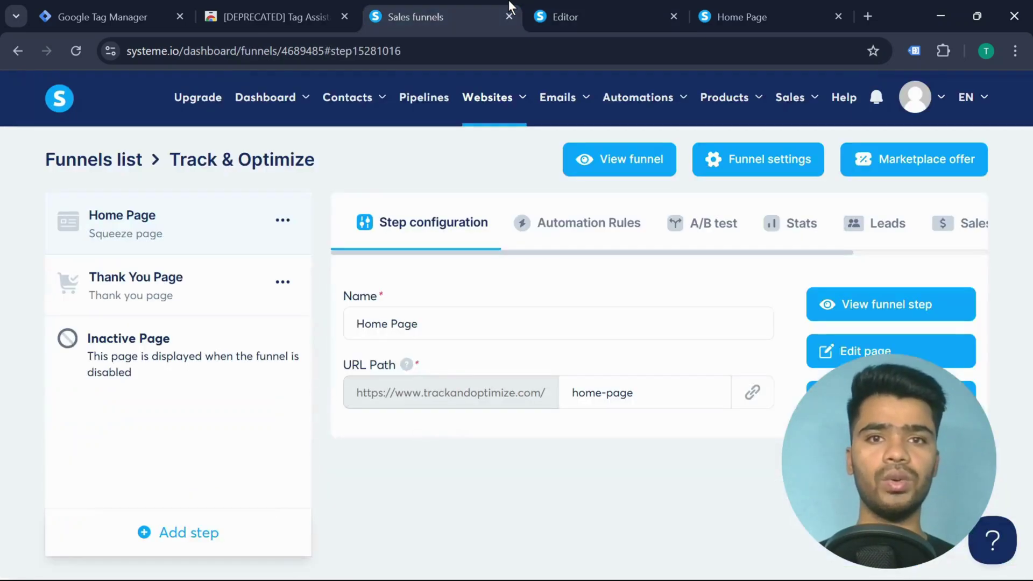
Step: Open the Thank You Page step in the page editor in a new tab
left_click(136, 303)
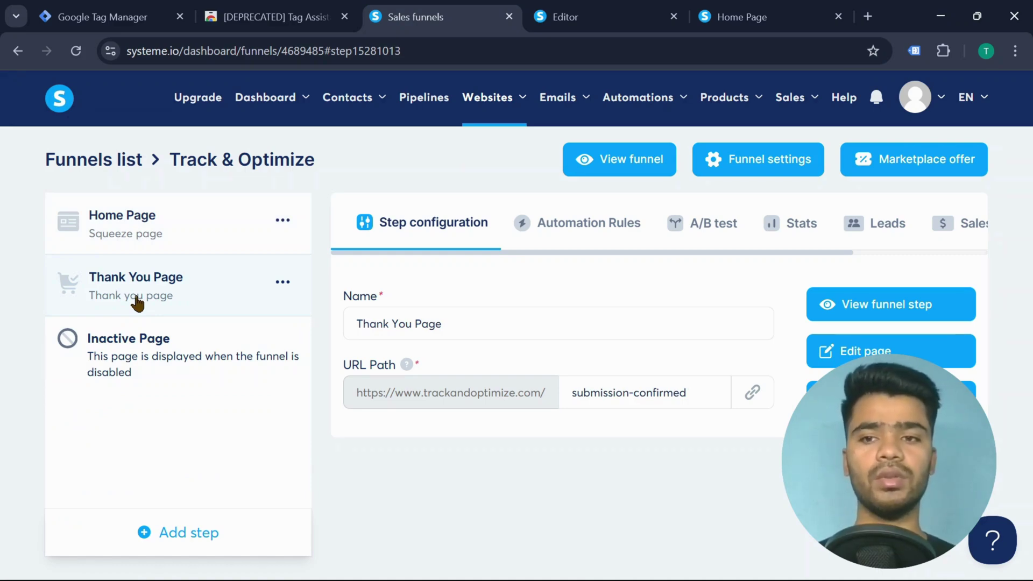
right_click(899, 350)
left_click(789, 366)
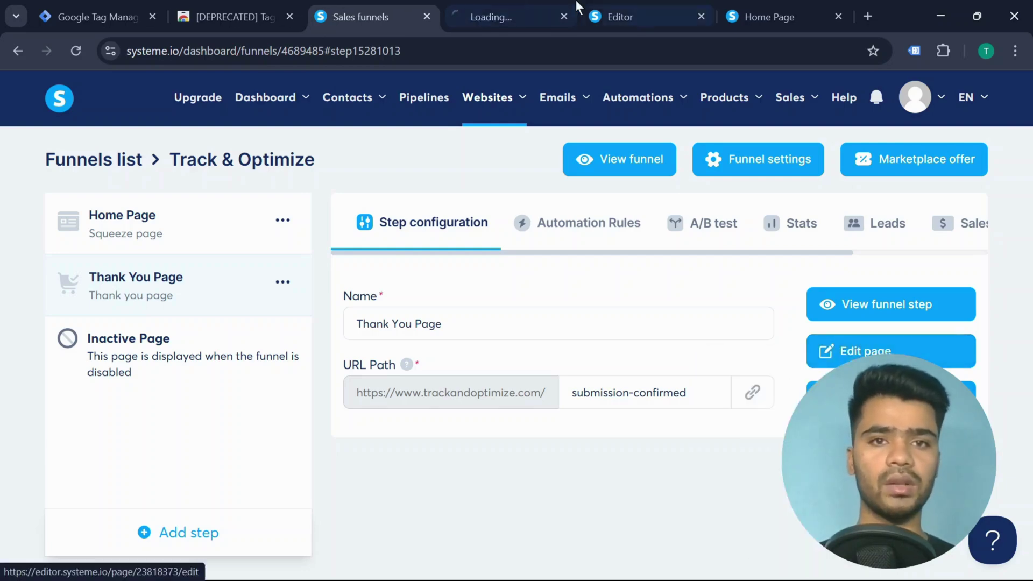
left_click(547, 8)
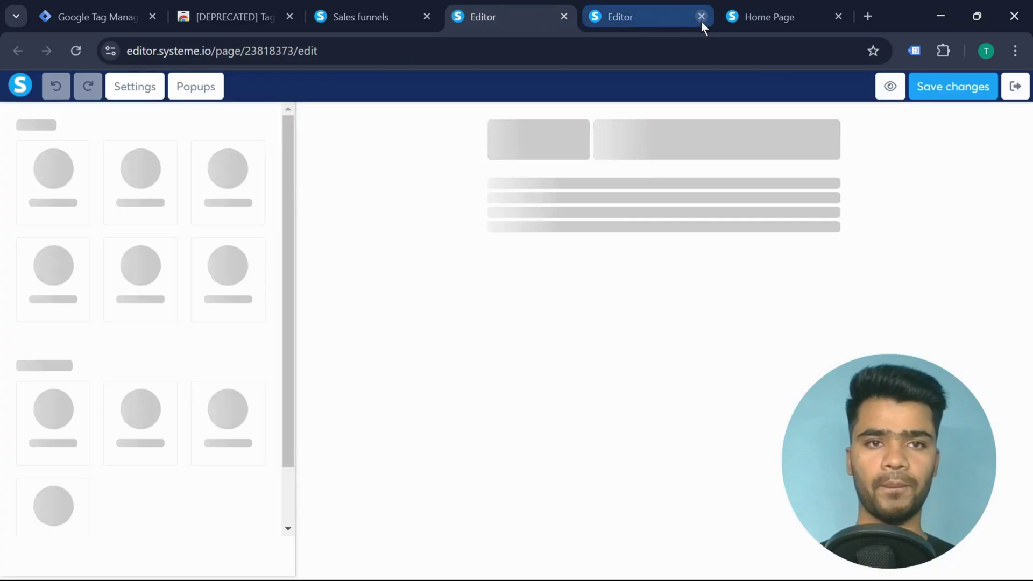
left_click(701, 17)
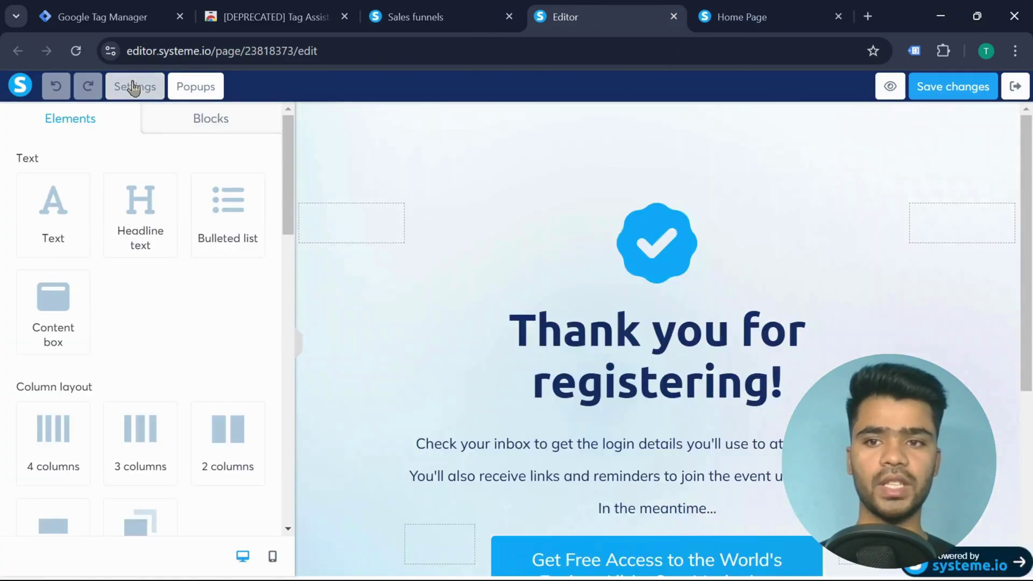
Step: Paste the GTM head snippet into the Thank You Page header code and save
left_click(133, 88)
scroll(125, 310, "down", 10)
scroll(124, 310, "down", 5)
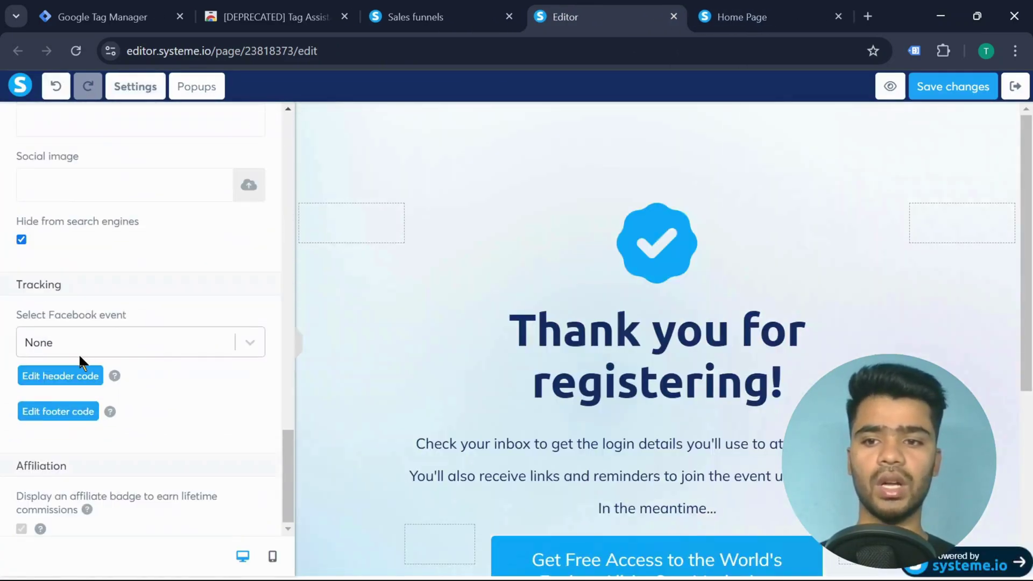
left_click(84, 375)
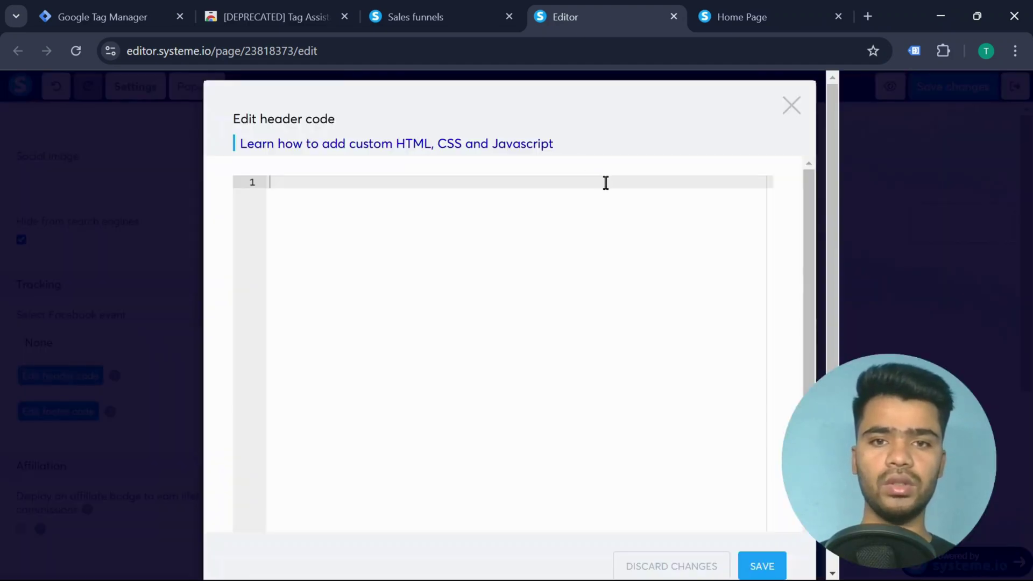
key("ctrl+v")
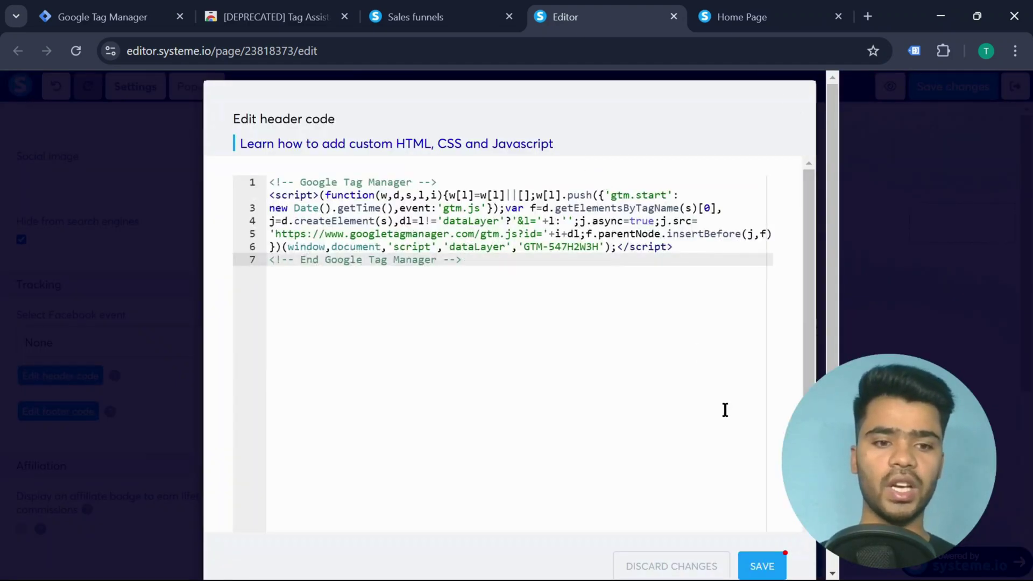
left_click(778, 568)
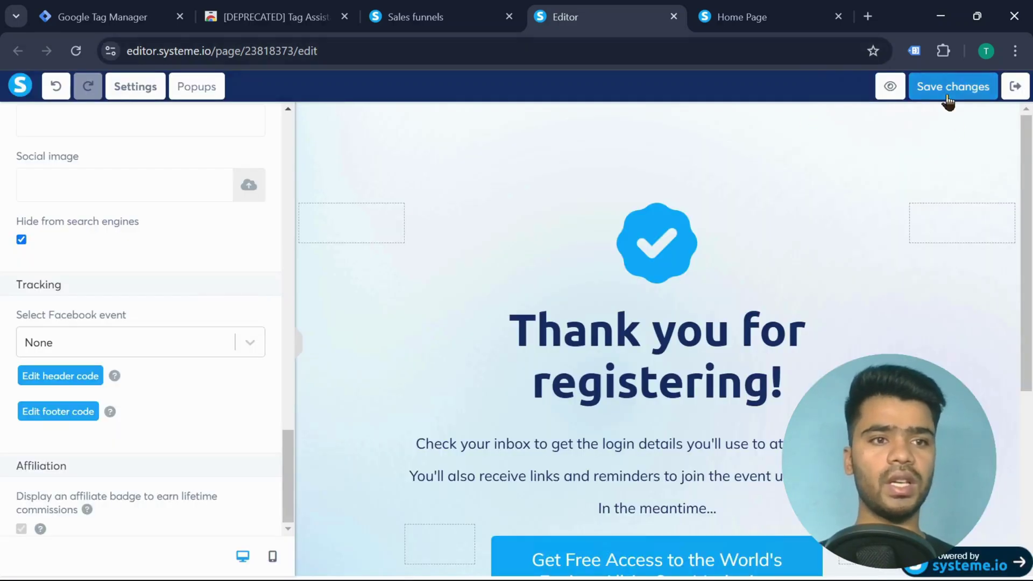
left_click(948, 95)
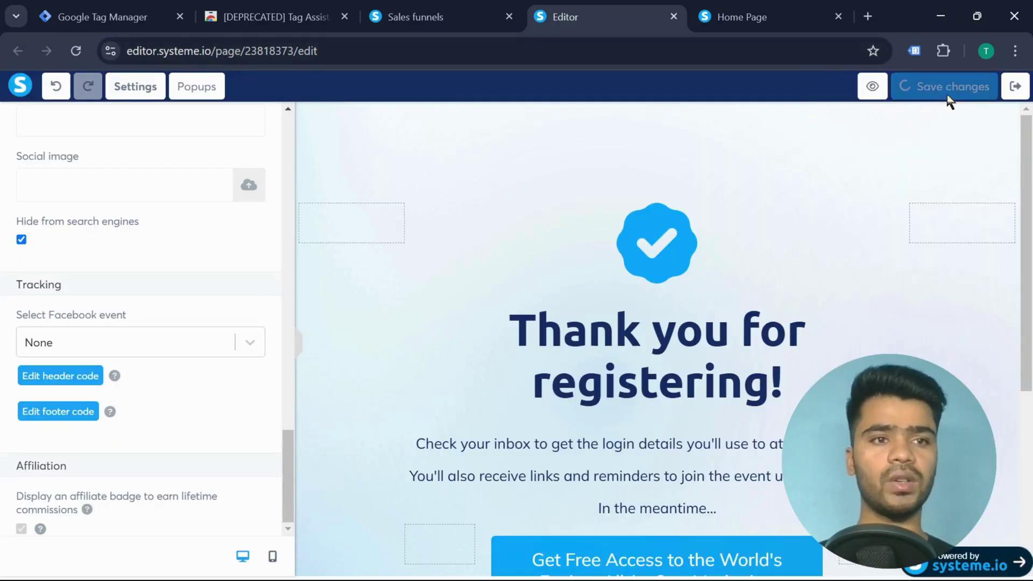
Step: Reload the live home page and check that Tag Assistant detects the GTM container
left_click(674, 16)
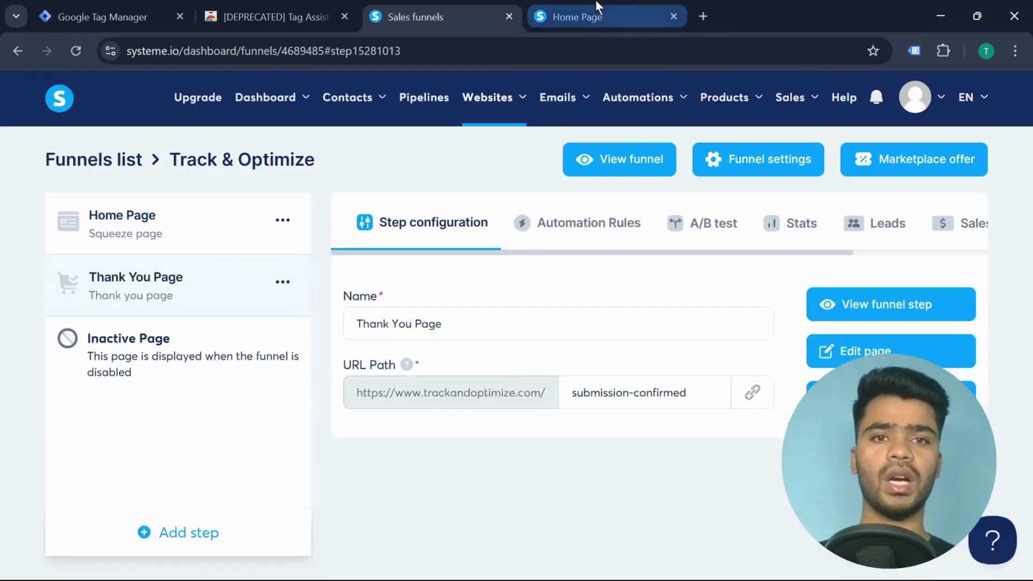
left_click(598, 7)
left_click(465, 57)
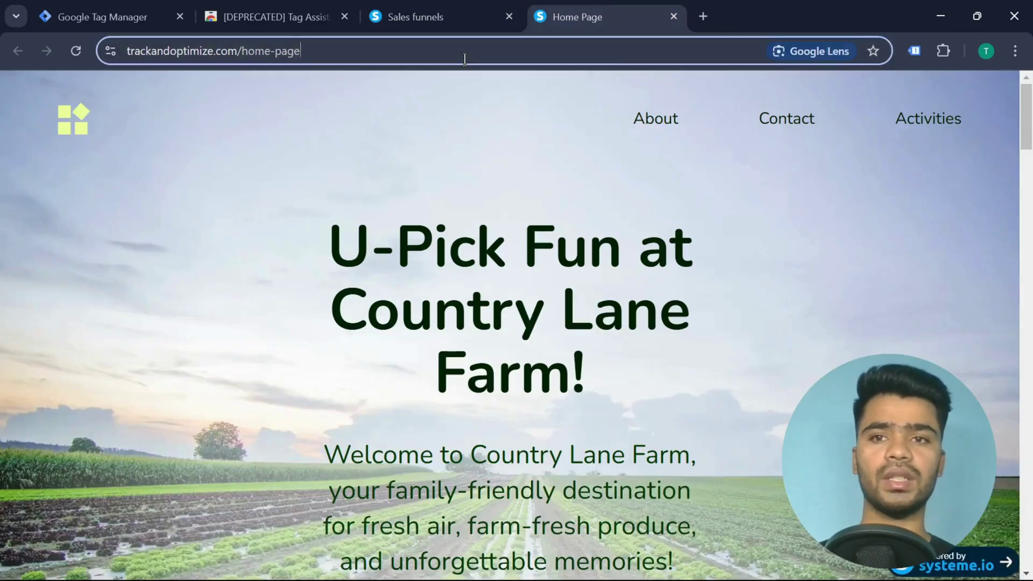
key("Return")
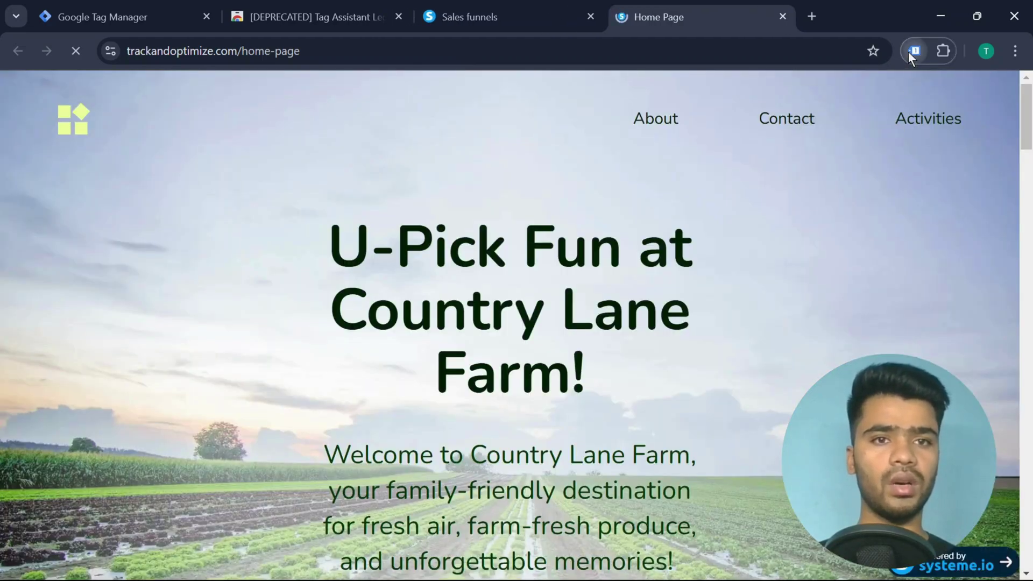
left_click(913, 52)
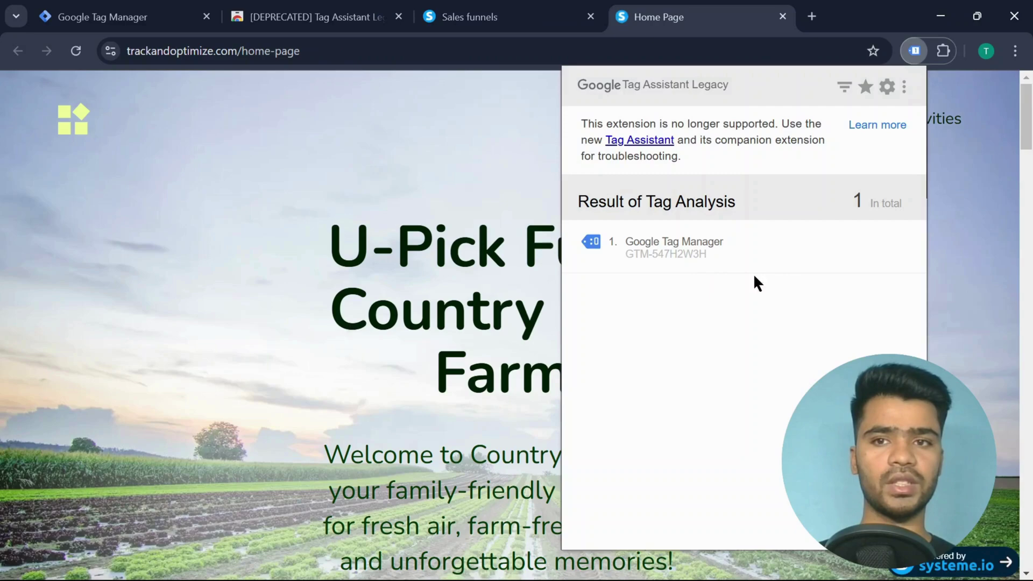
left_click(434, 265)
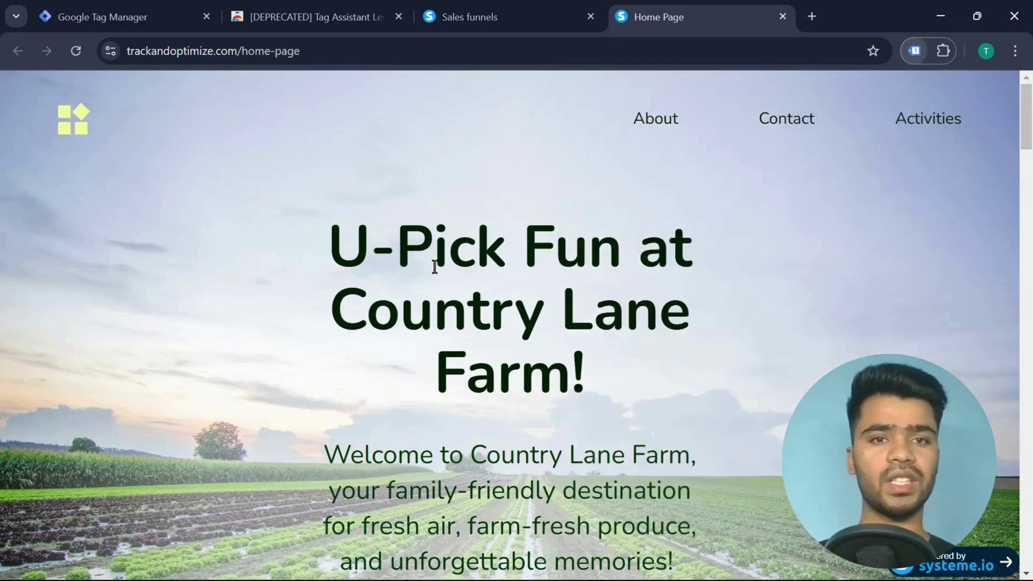
Step: Open the sign-up form, fill the suggested email, and type 'TraOptimiz'
scroll(434, 265, "down", 5)
left_click(446, 363)
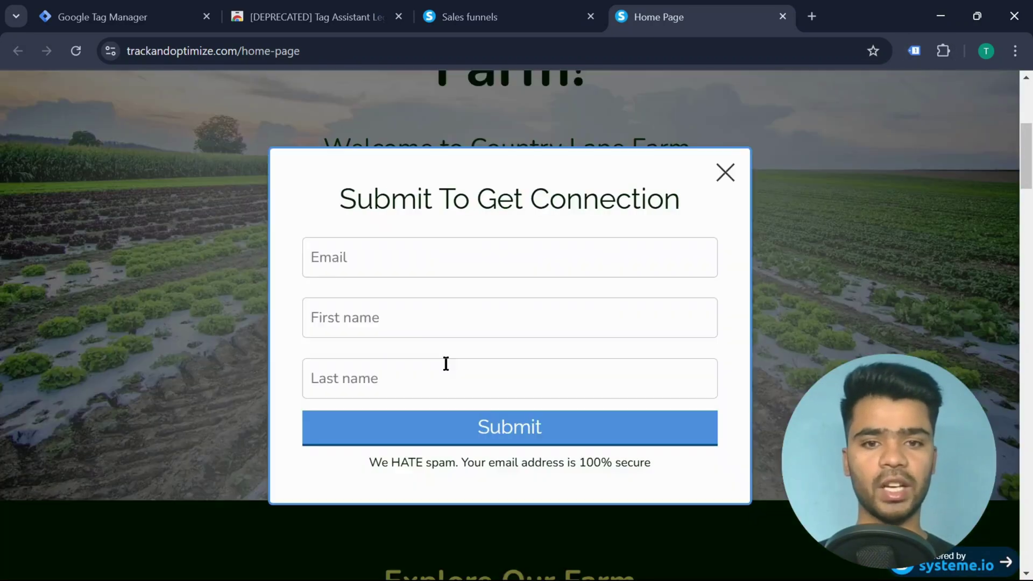
left_click(386, 243)
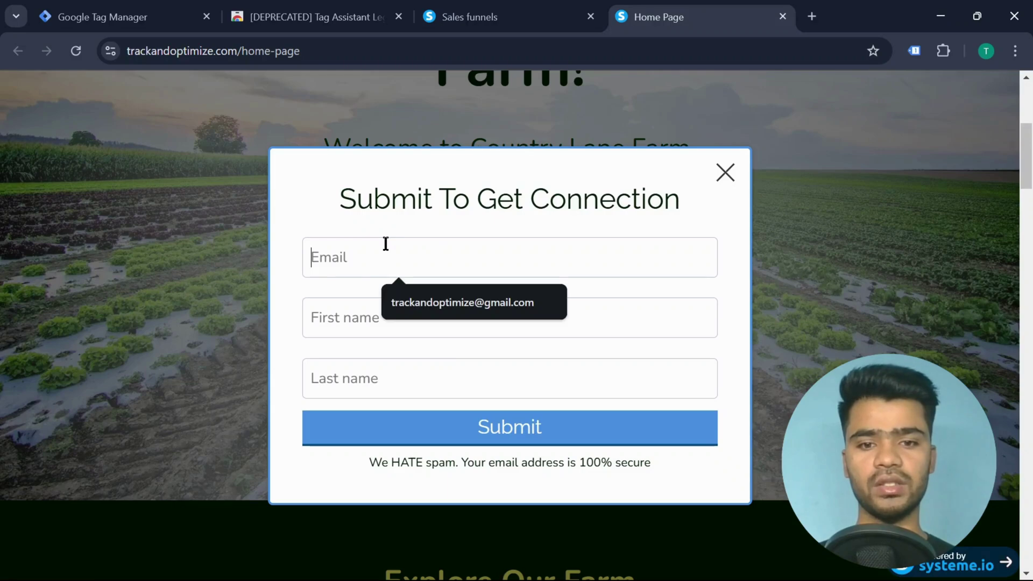
left_click(439, 310)
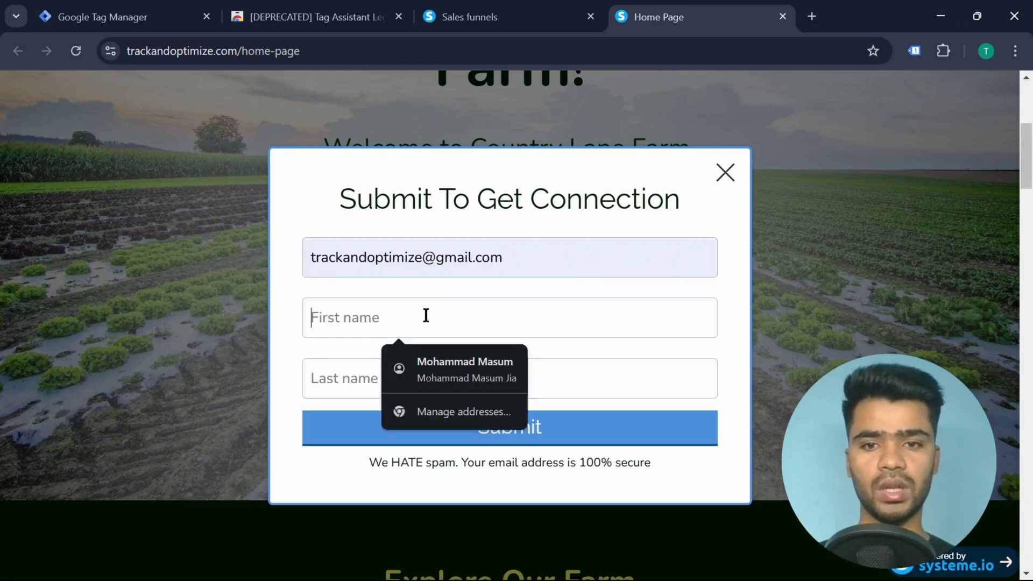
type("Track and")
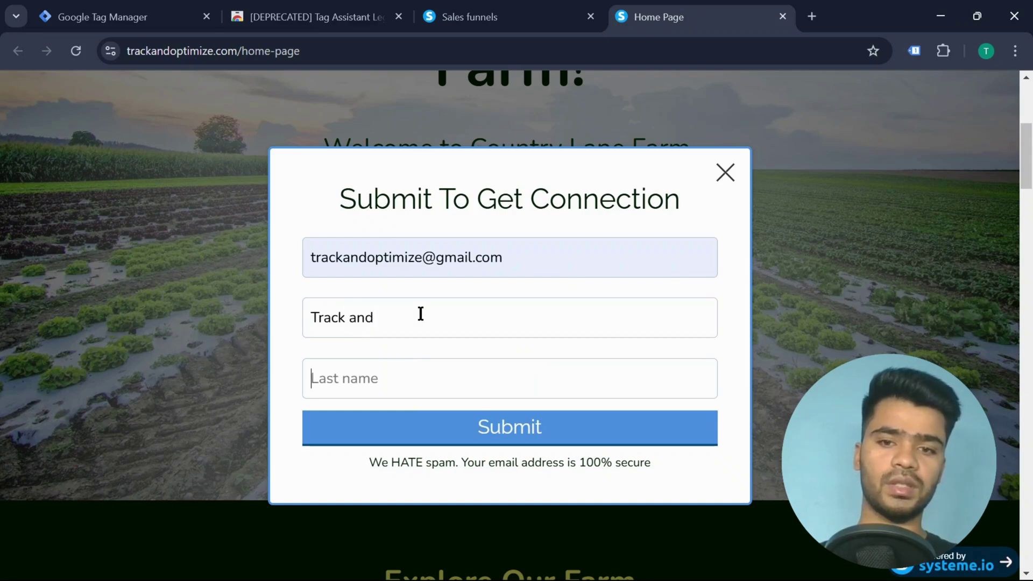
type("Optimize")
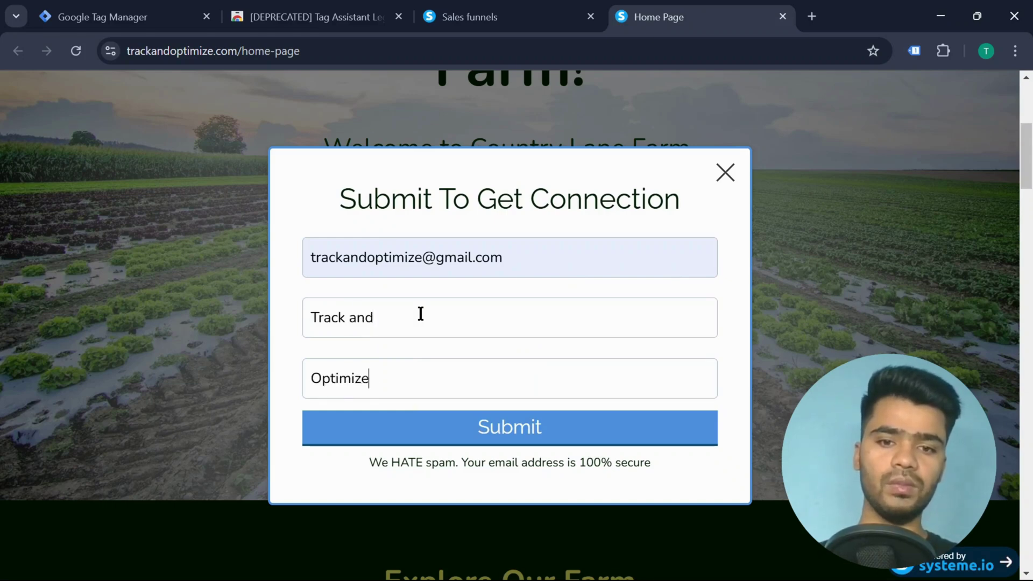
left_click(464, 432)
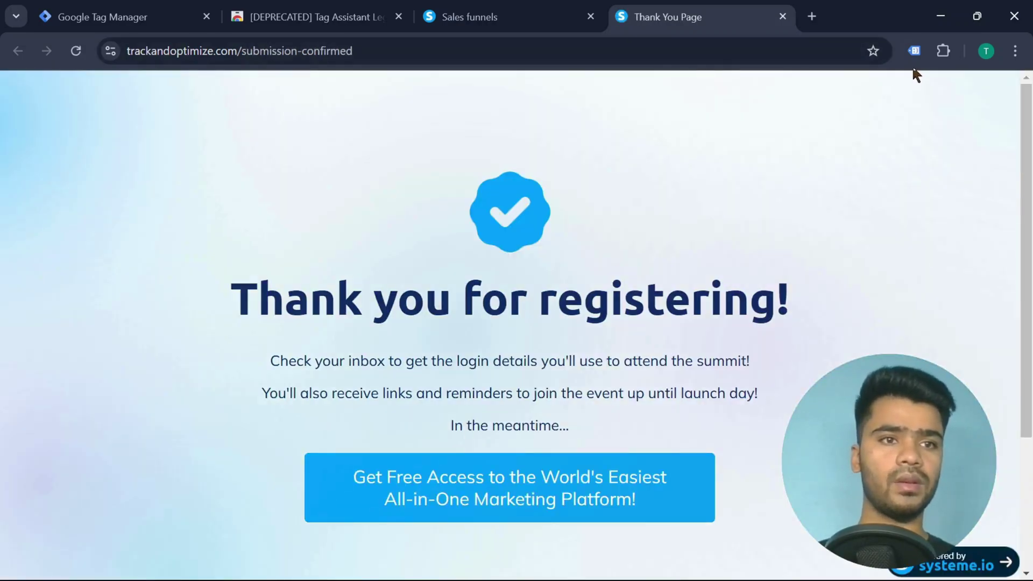
left_click(915, 60)
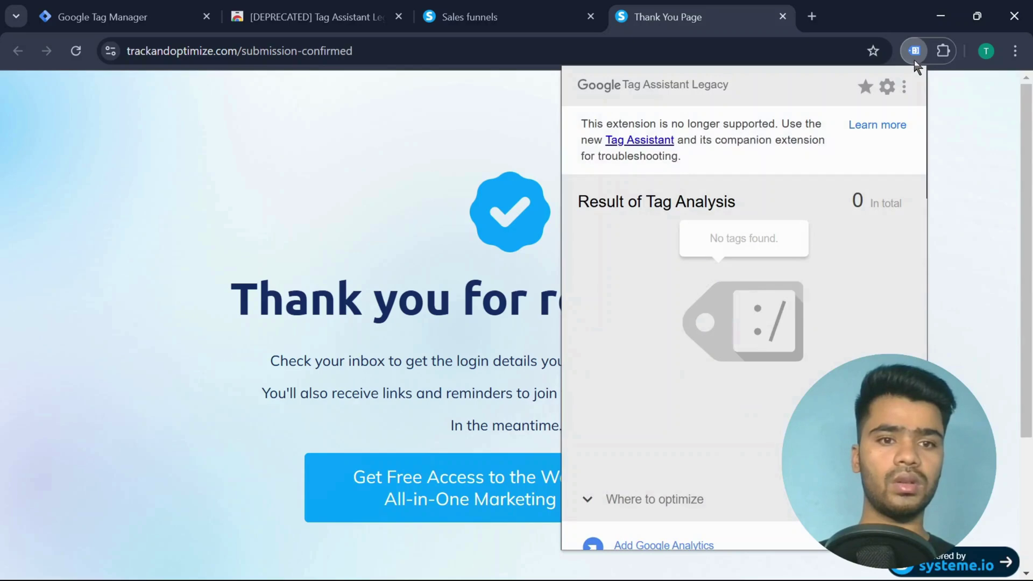
left_click(383, 53)
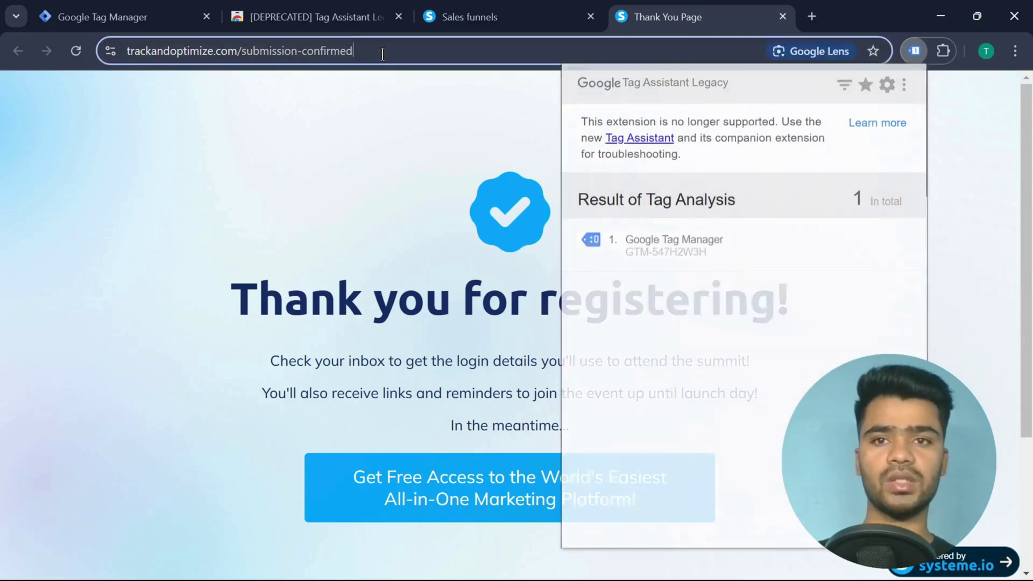
left_click(906, 58)
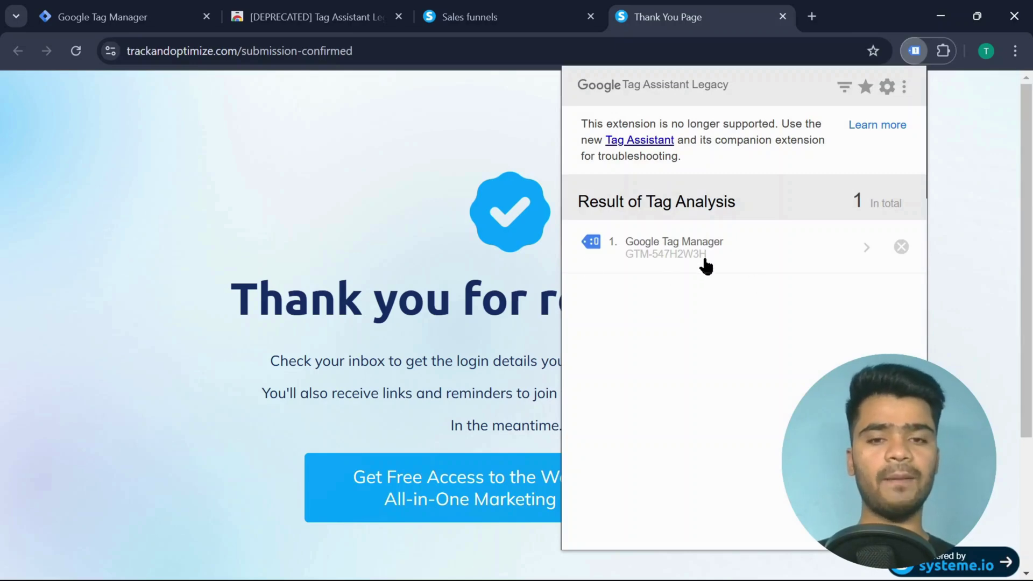
left_click(441, 289)
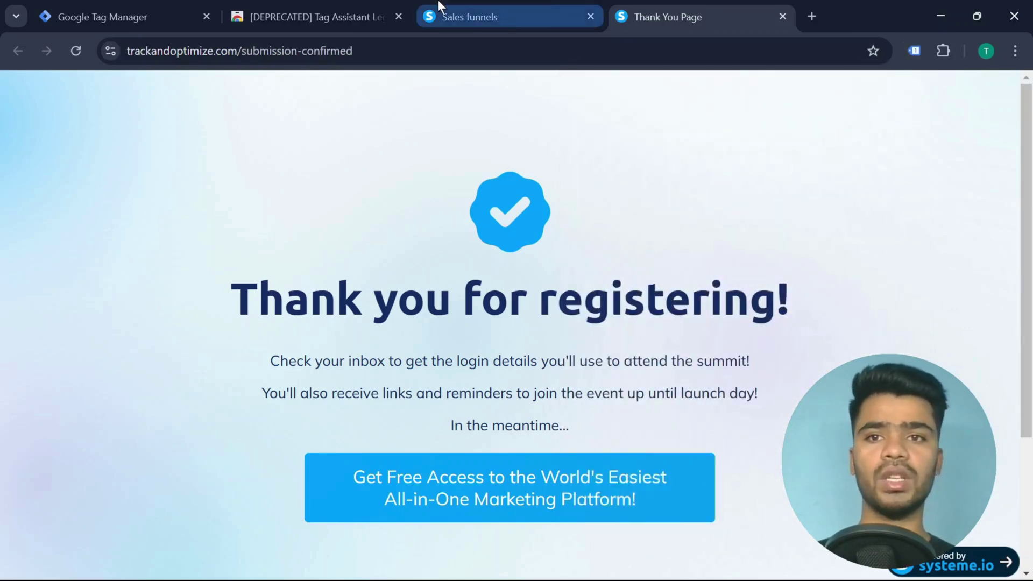
Step: Remove Tag Assistant Legacy from Chrome
left_click(333, 6)
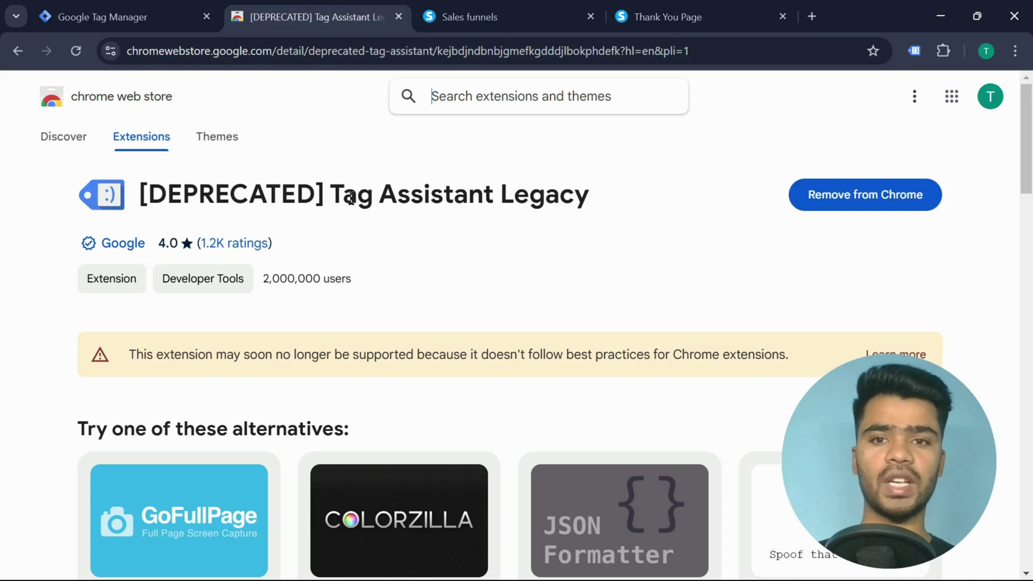
left_click_drag(330, 190, 572, 213)
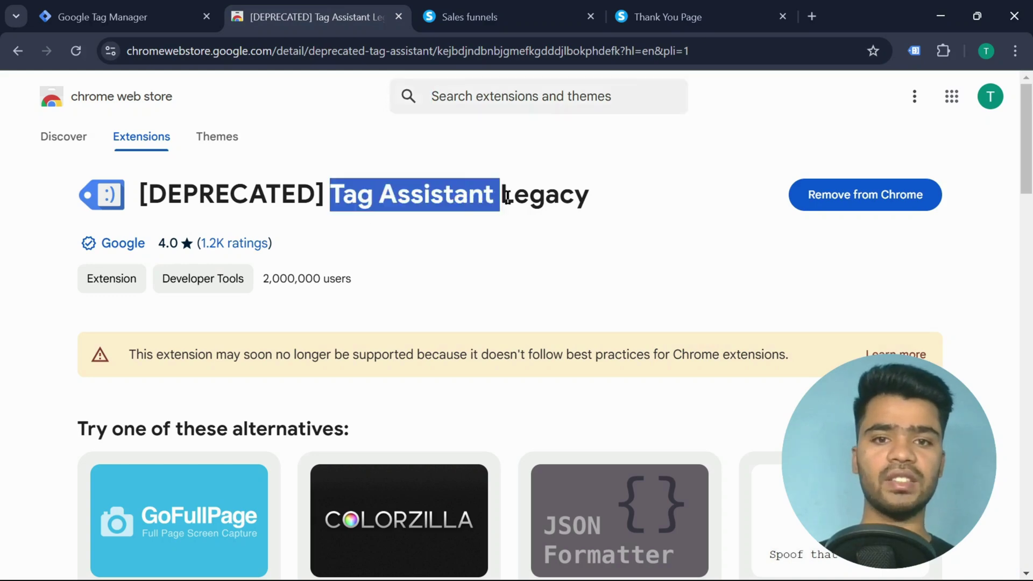
left_click(573, 210)
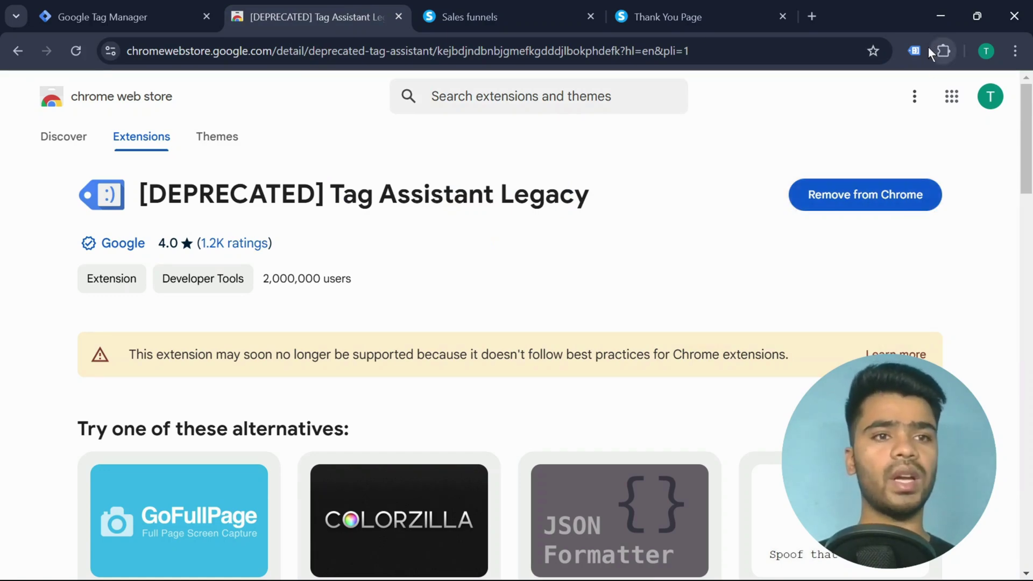
left_click(949, 54)
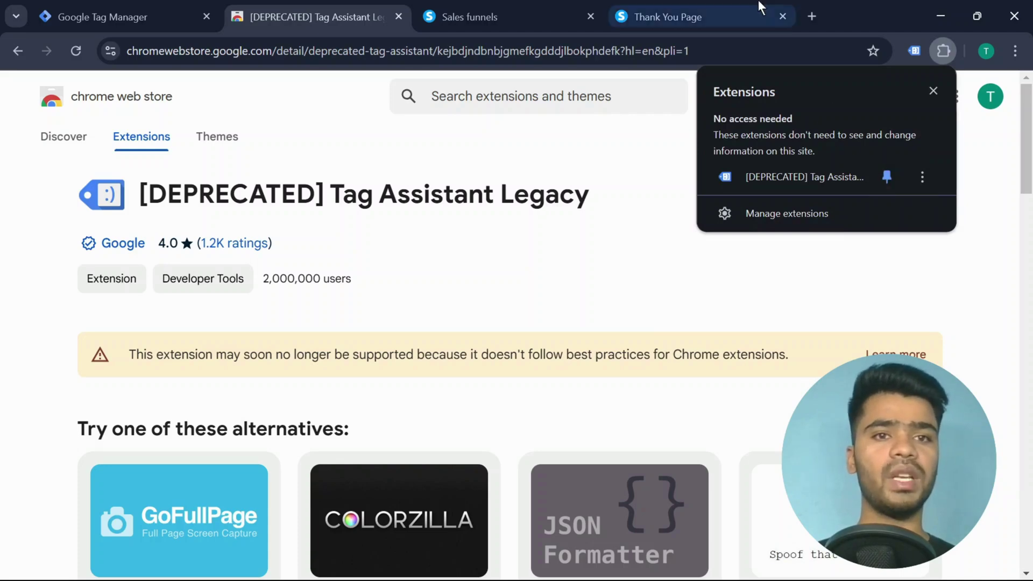
left_click(498, 207)
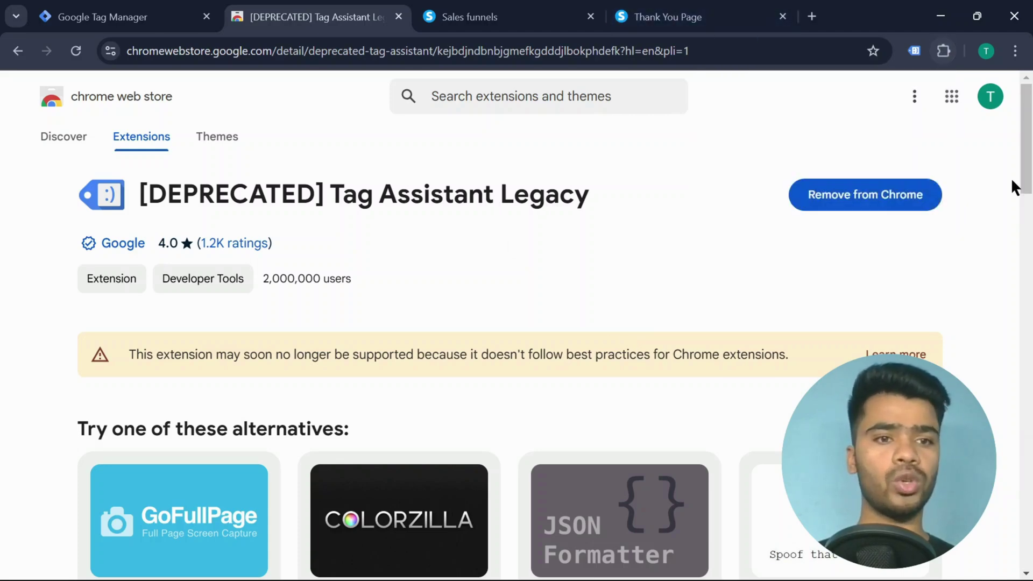
left_click(893, 200)
left_click(813, 182)
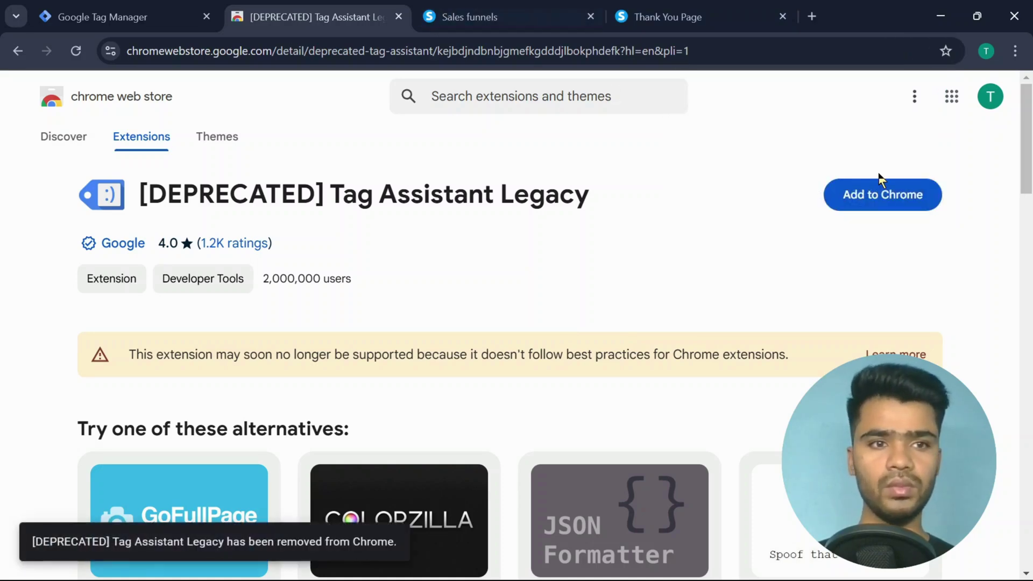
Step: Find Tag Assistant Legacy in the Chrome Web Store and reinstall it
left_click(330, 51)
type("tag assistant legacy")
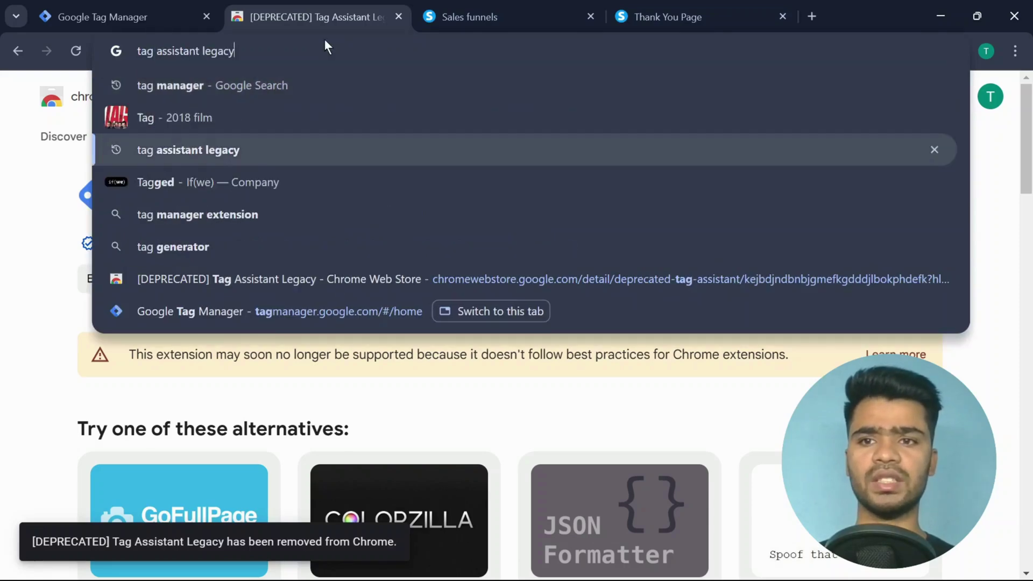
key("Return")
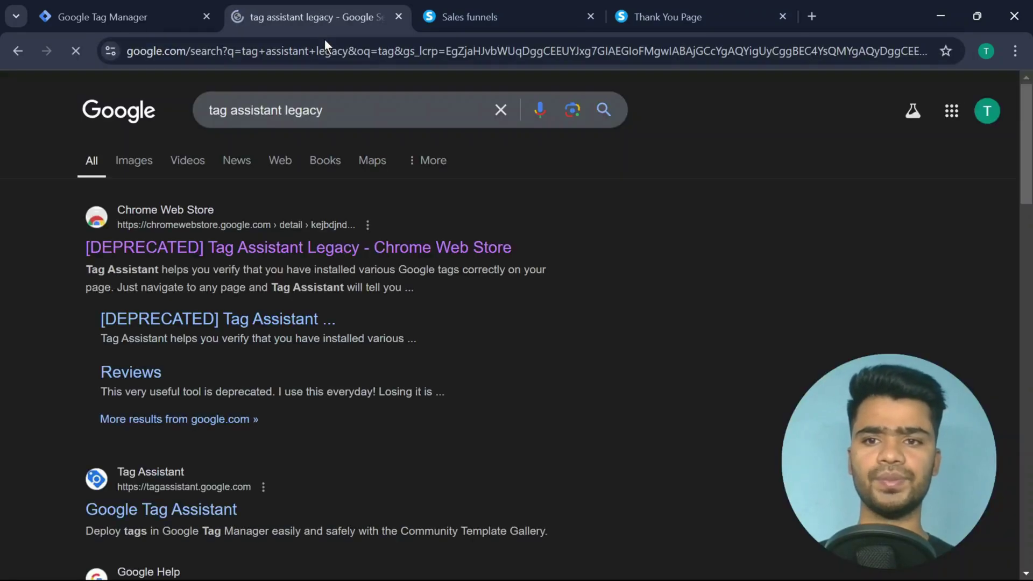
left_click(253, 259)
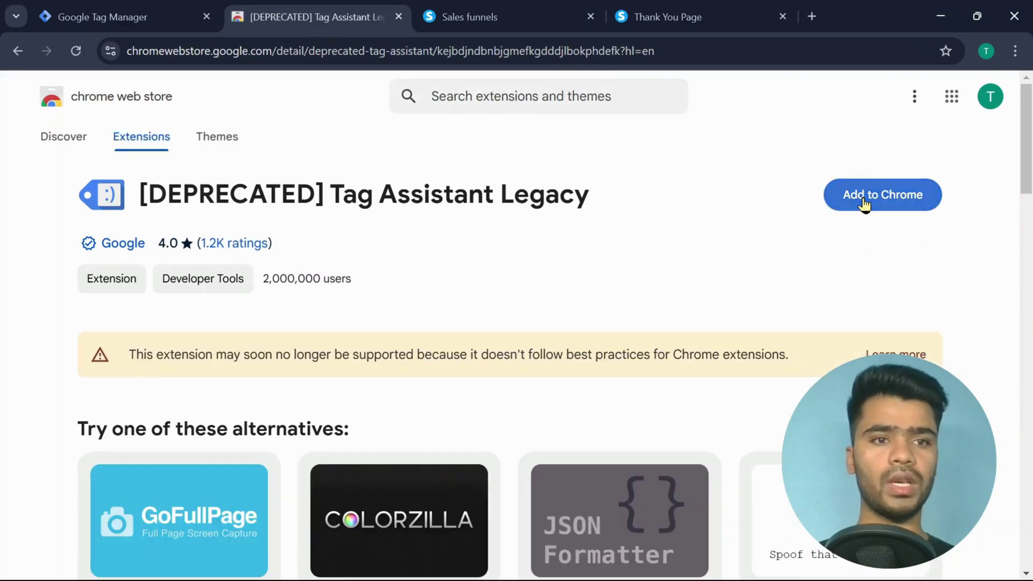
left_click(863, 198)
left_click(574, 201)
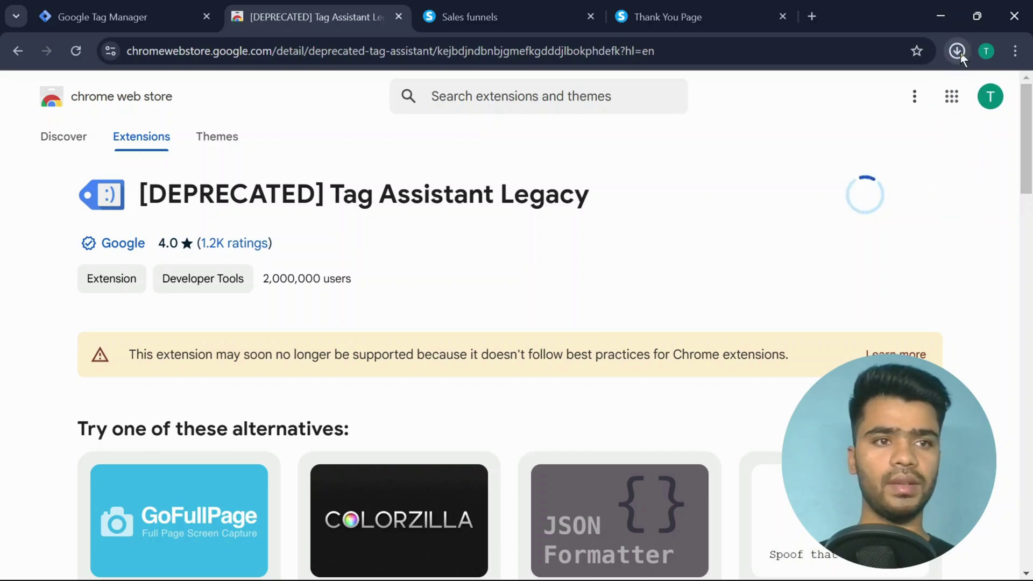
left_click(959, 52)
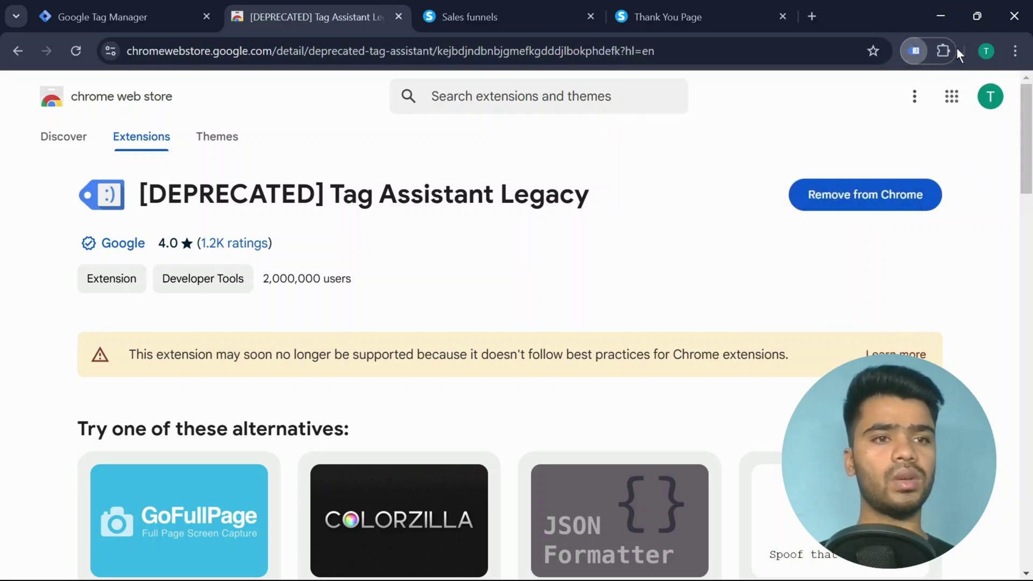
Step: Pin Tag Assistant Legacy to the toolbar and return to the Thank You page
left_click(945, 52)
left_click(888, 178)
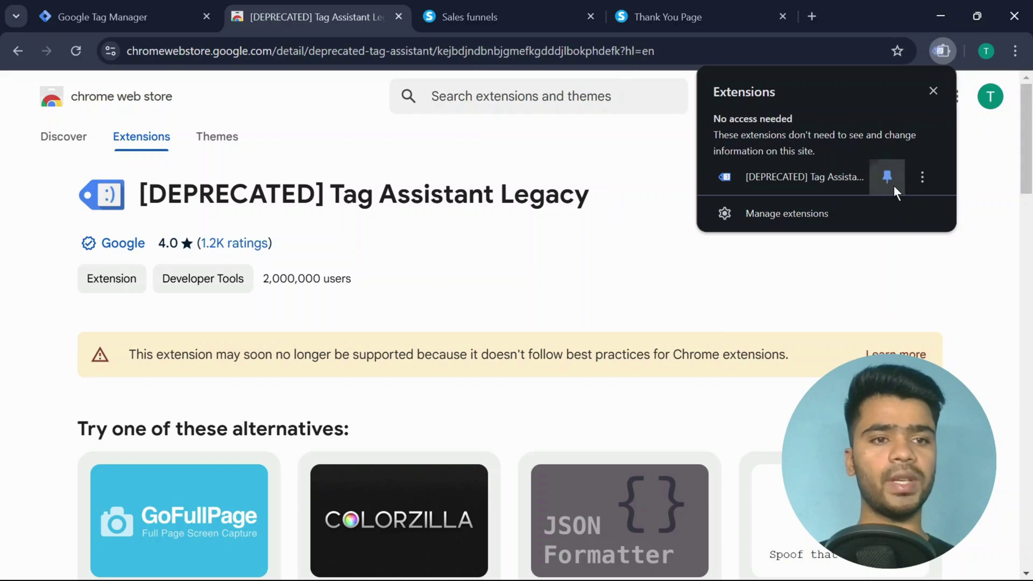
left_click(700, 16)
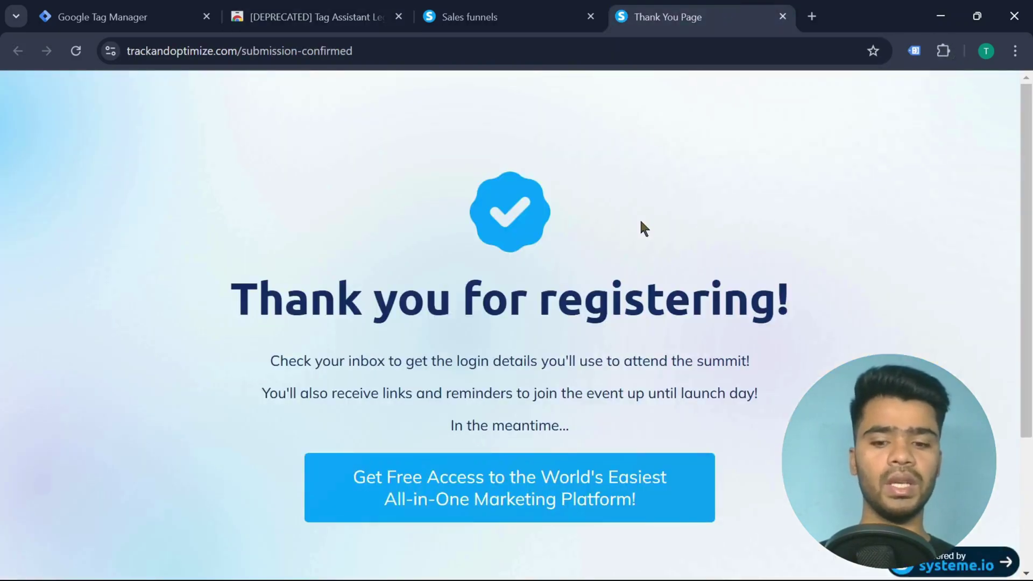
Step: Enable Tag Assistant Legacy, reload, and confirm it reports GTM-547H2W3H on the Thank You page
key("F5")
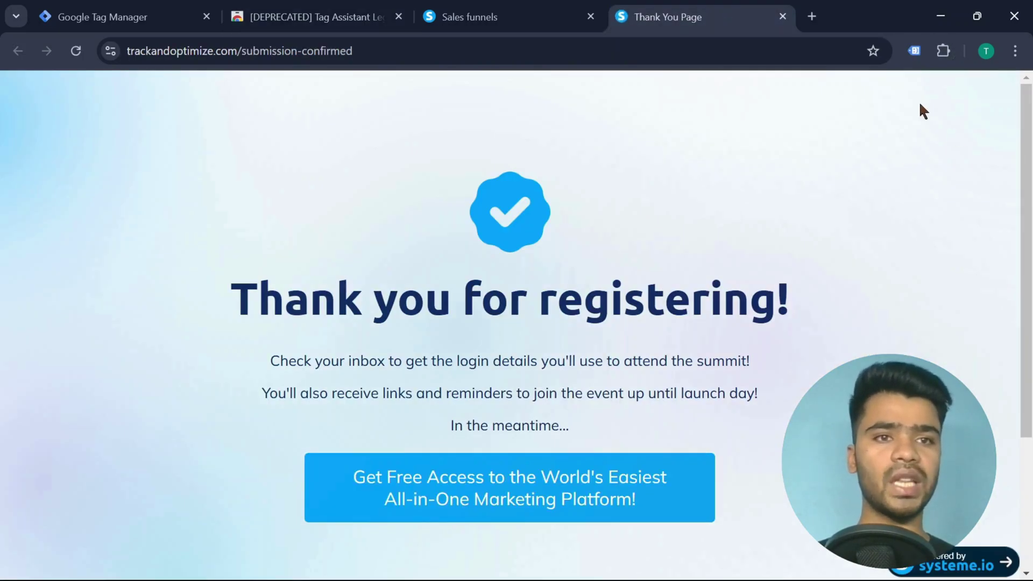
left_click(916, 51)
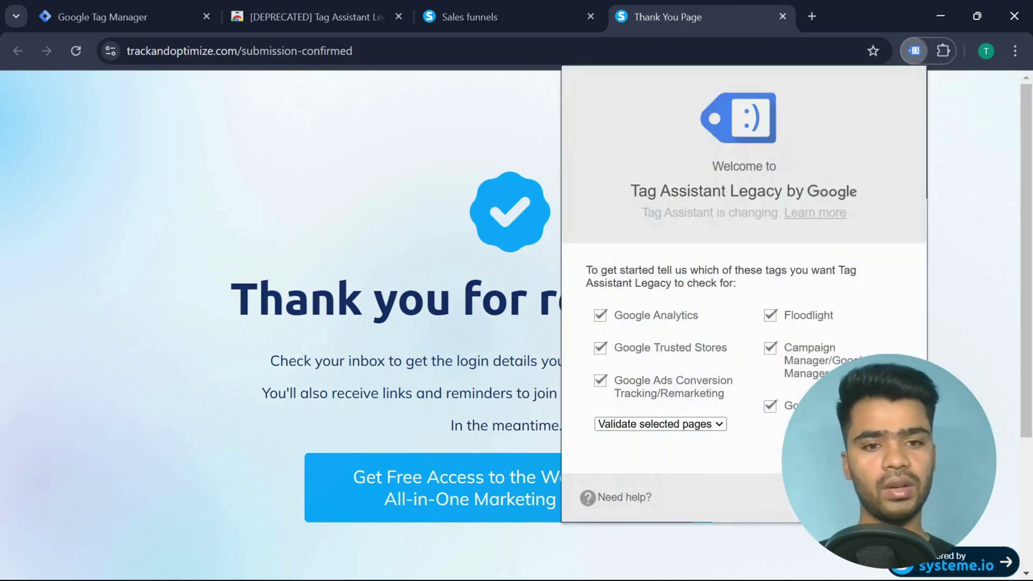
left_click(621, 282)
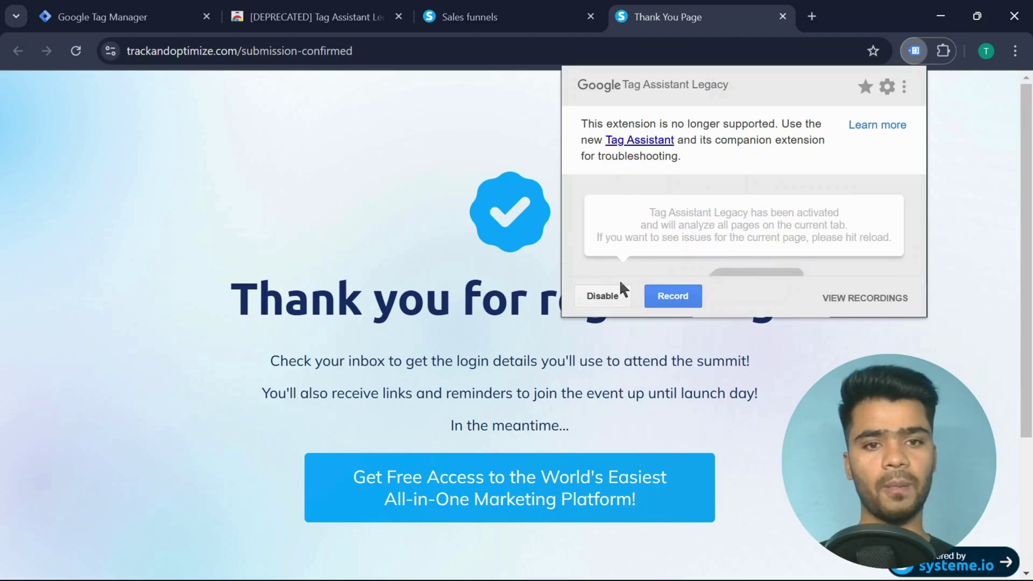
left_click(479, 192)
key("F5")
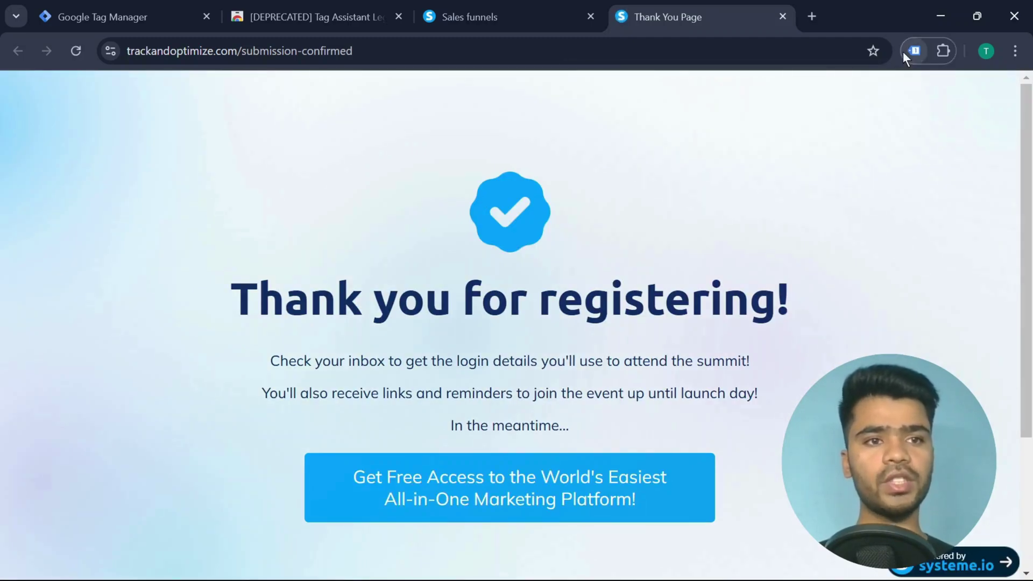
left_click(913, 50)
mouse_move(726, 247)
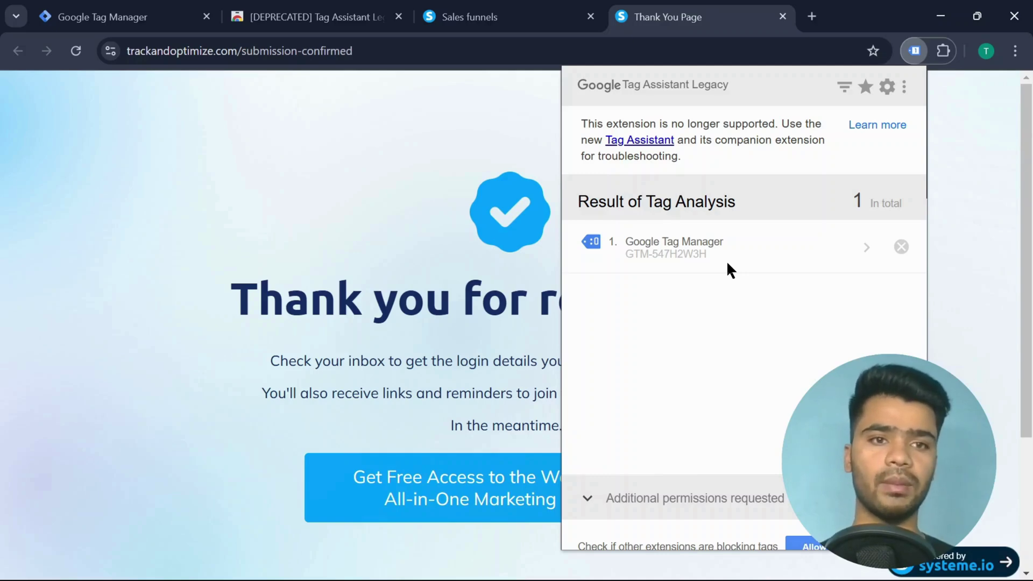
left_click(380, 185)
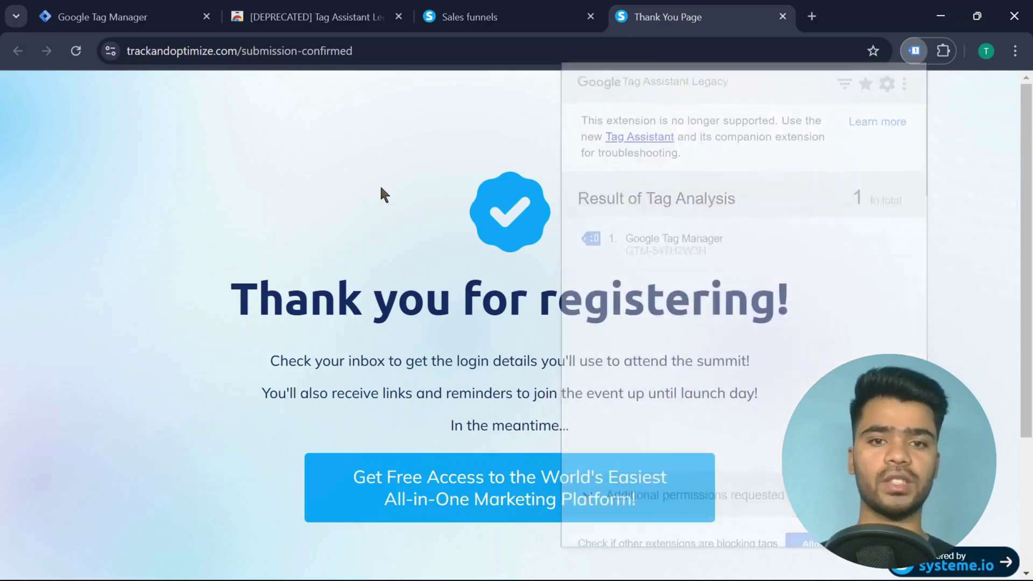